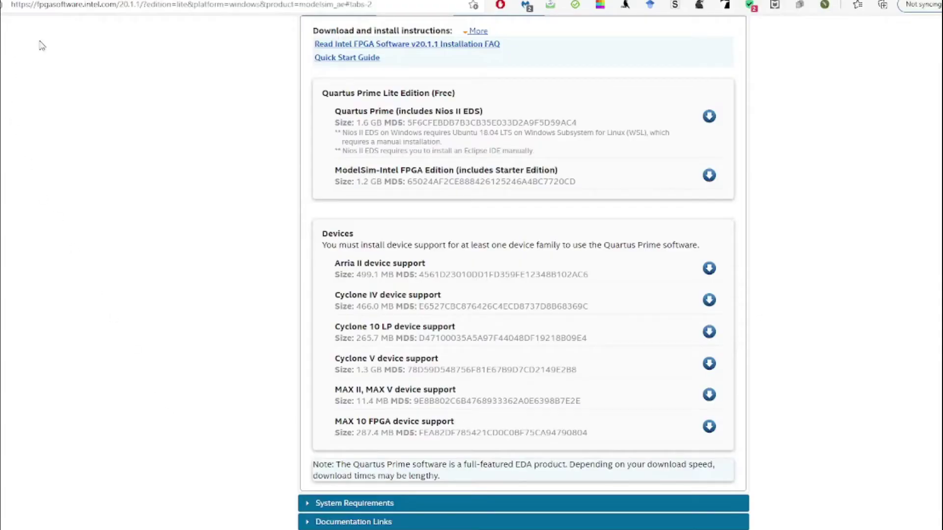
Examine the Quartus Prime Lite 20.1.1 download page, including its web address, edition selection and individual files
scroll(167, 148, "up", 5)
left_click_drag(383, 5, 7, 5)
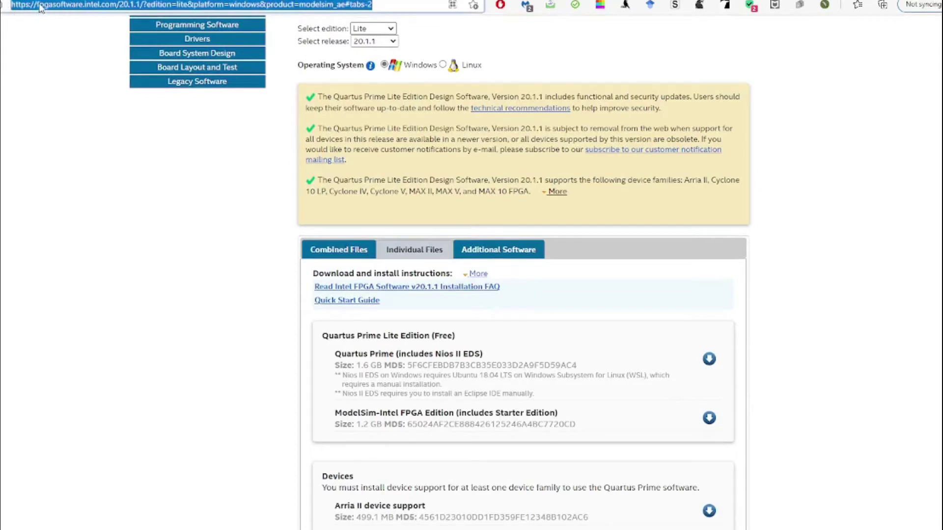
left_click(87, 45)
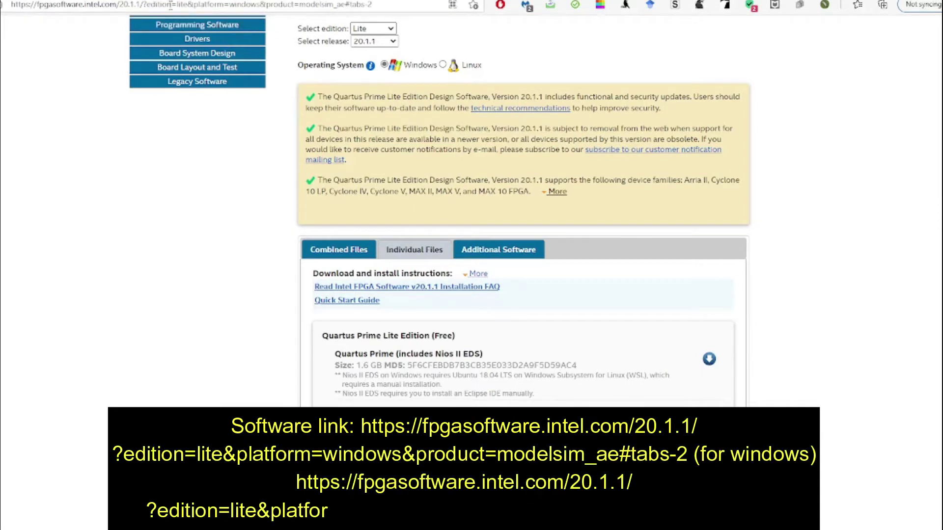
scroll(594, 252, "down", 2)
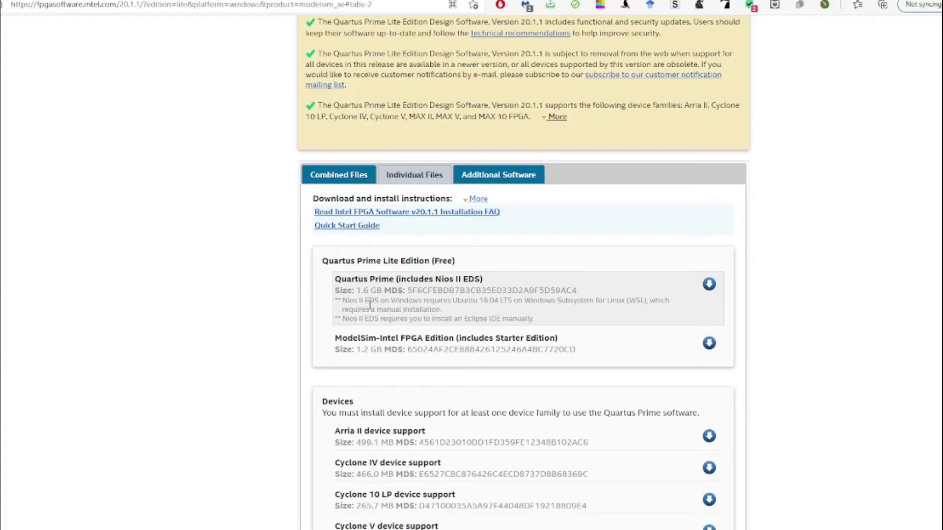
scroll(370, 304, "up", 5)
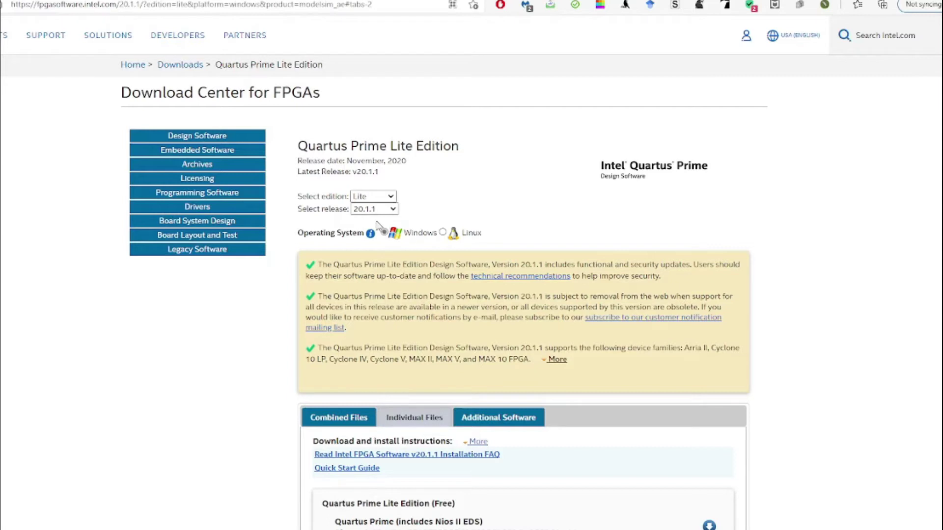
Look through the list of available releases for Quartus Prime Lite Edition, from the newest to the oldest versions
left_click(393, 210)
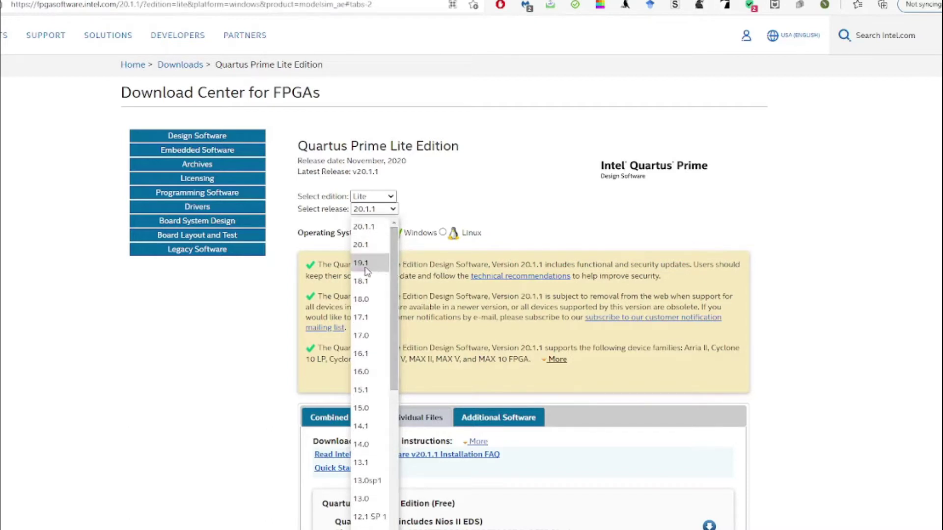
left_click_drag(397, 282, 404, 447)
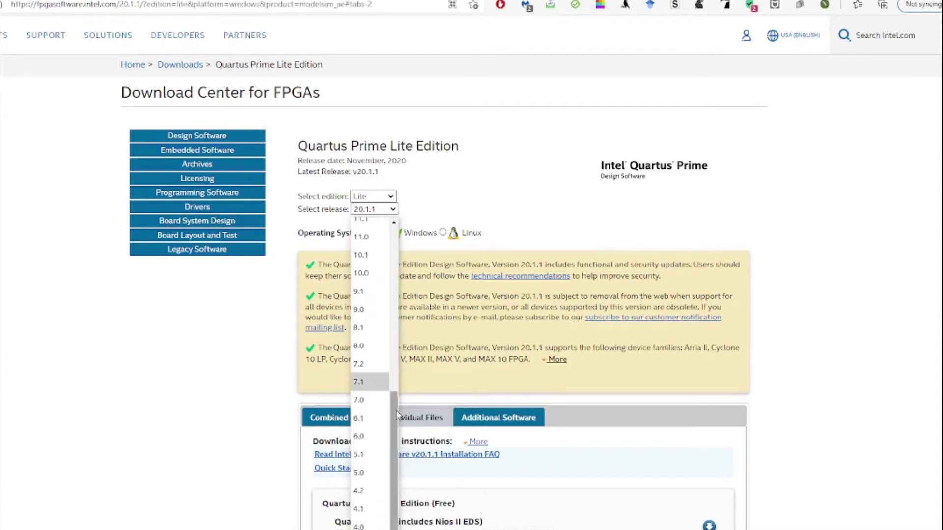
scroll(369, 525, "down", 1)
left_click_drag(394, 493, 401, 260)
scroll(439, 213, "down", 2)
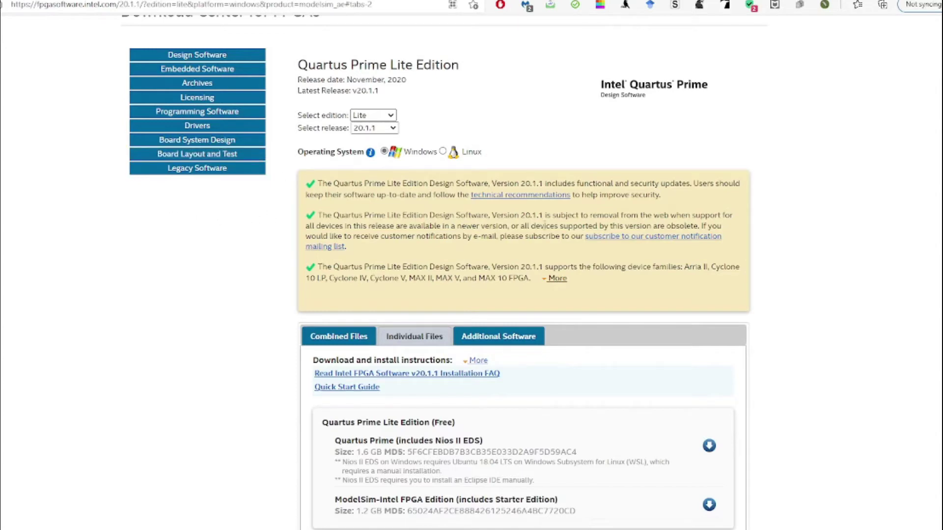
Examine the individual download entries for Quartus Prime and ModelSim-Intel FPGA Edition (includes Starter Edition)
scroll(461, 218, "down", 3)
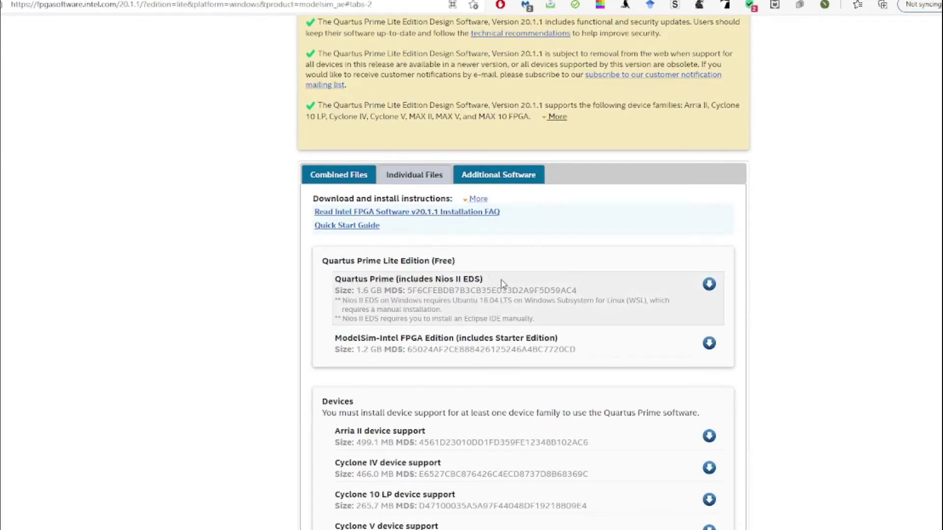
scroll(451, 291, "down", 2)
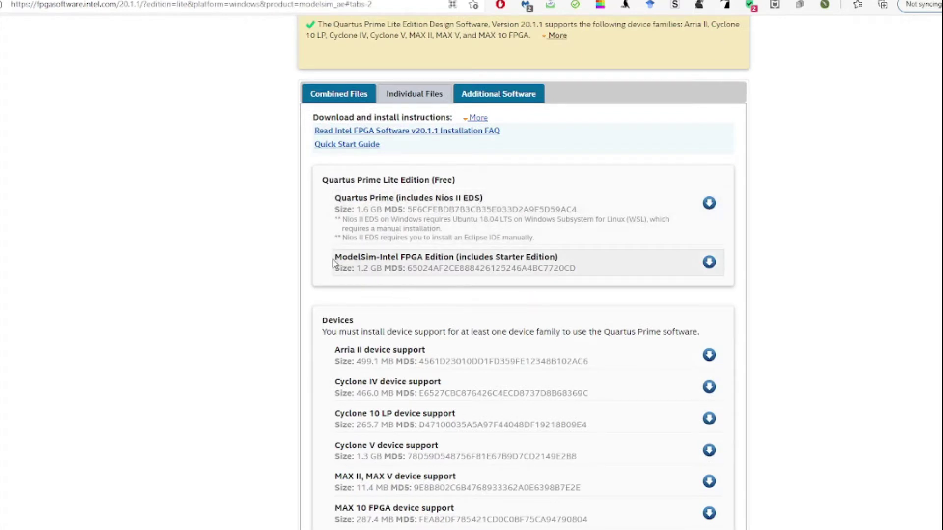
left_click_drag(337, 254, 565, 259)
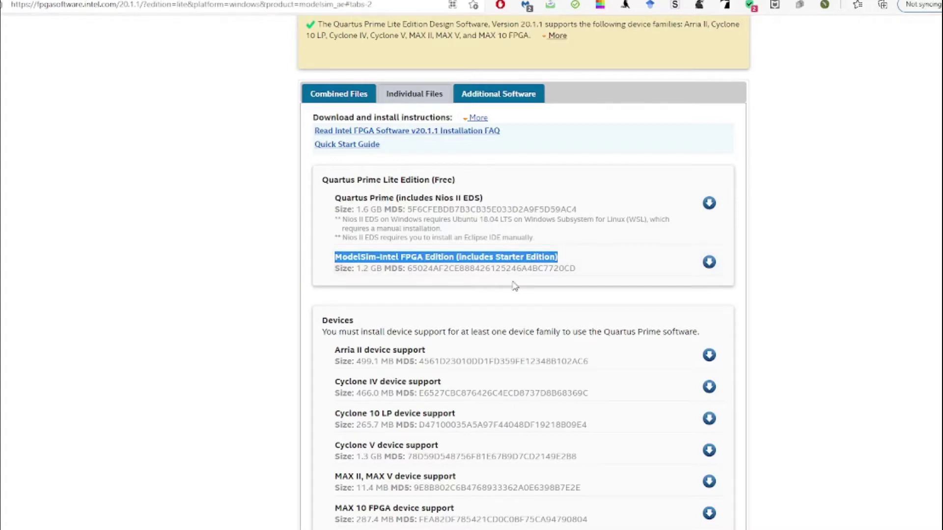
left_click_drag(492, 255, 587, 263)
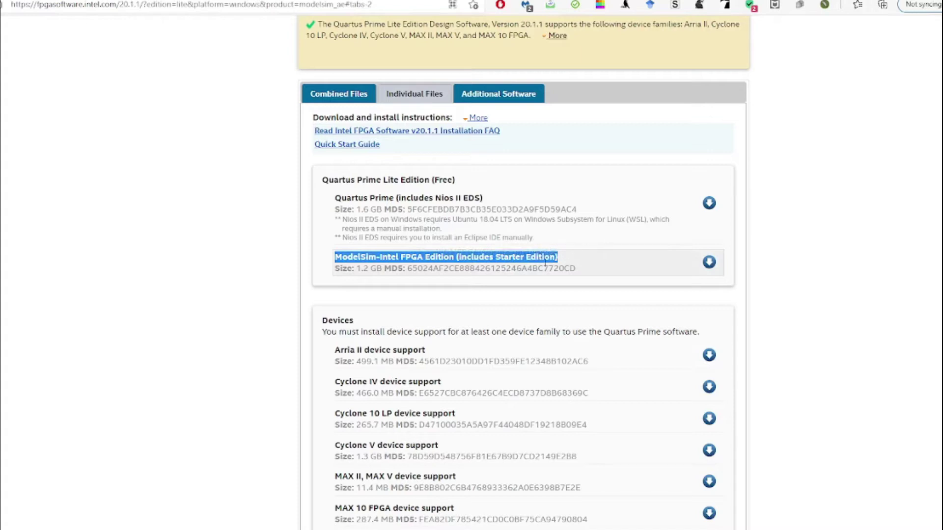
left_click(588, 263)
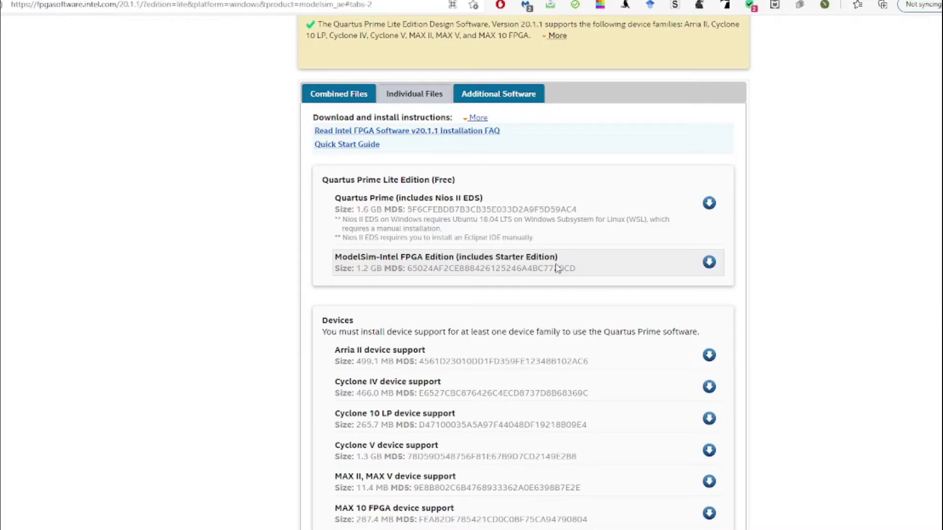
left_click_drag(558, 256, 335, 257)
left_click(418, 378)
scroll(418, 377, "down", 2)
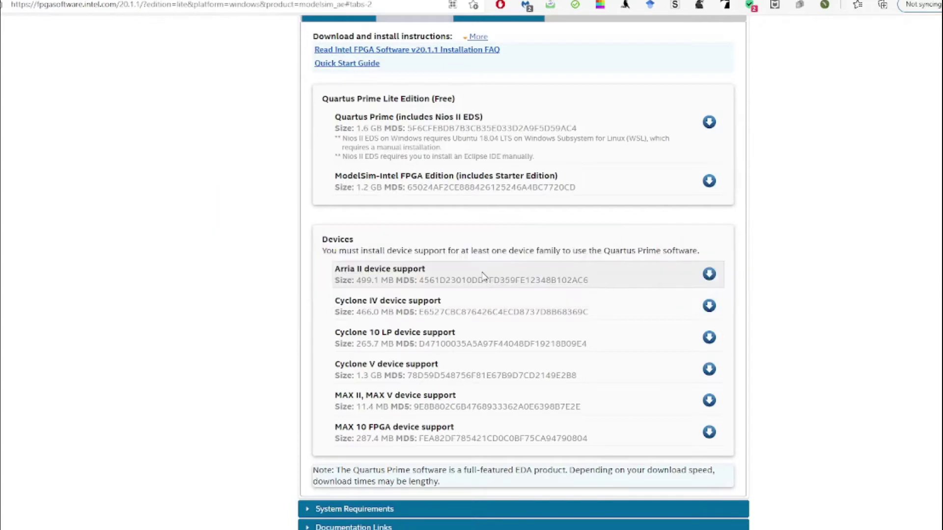
Examine the device support downloads, focusing on the Arria II and Cyclone IV packages
left_click_drag(336, 269, 436, 270)
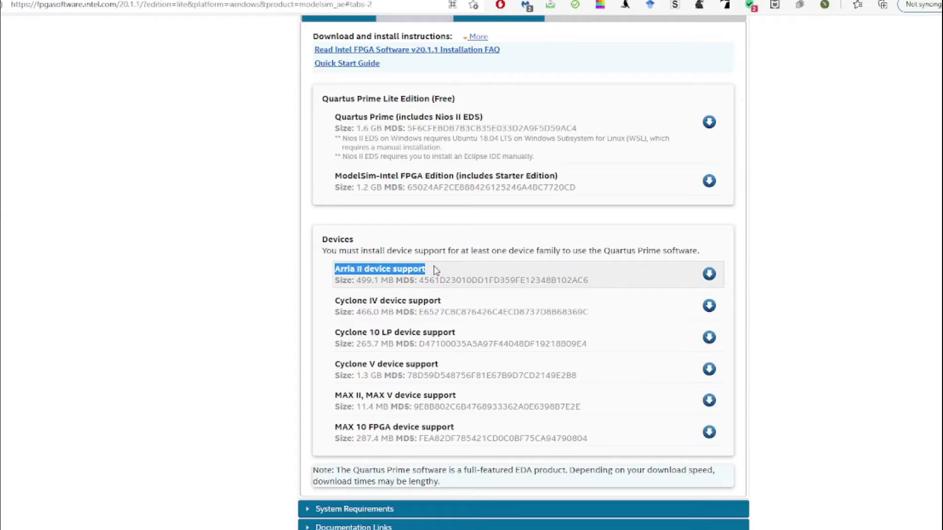
left_click(701, 281)
scroll(512, 450, "up", 6)
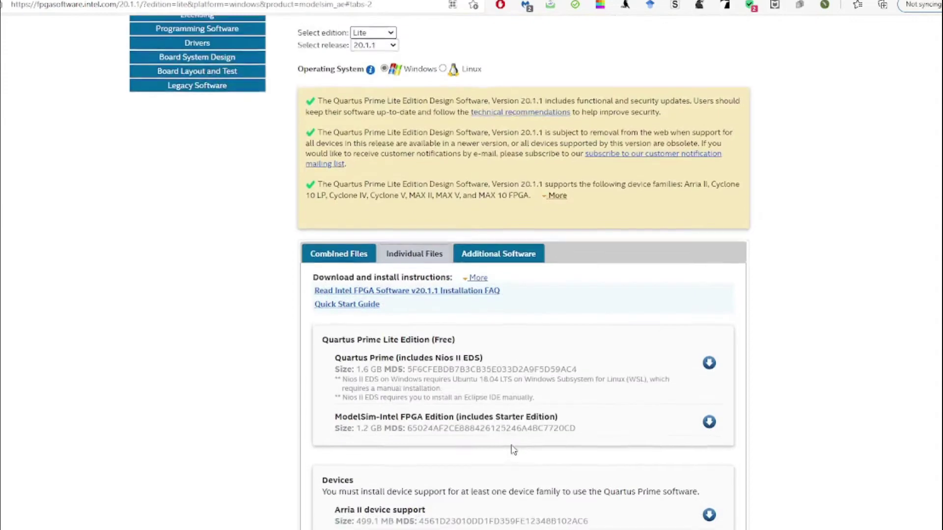
scroll(452, 387, "down", 4)
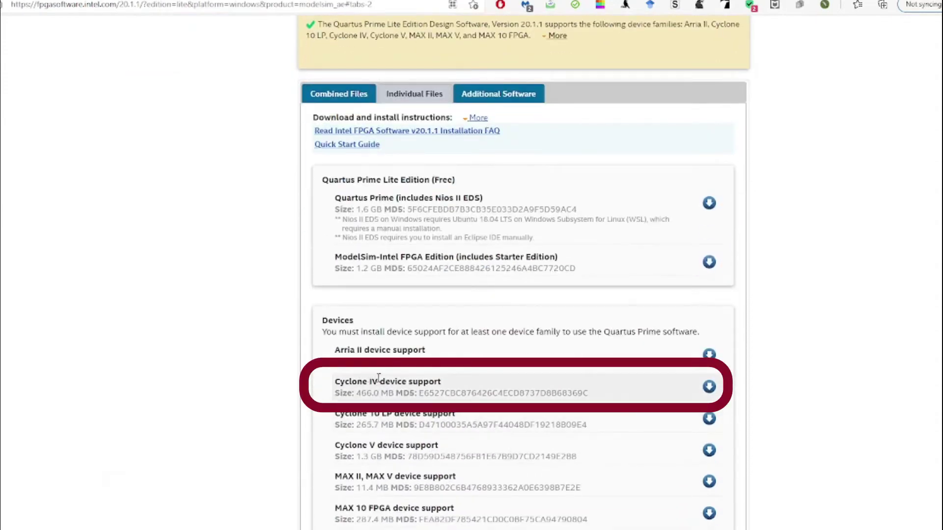
left_click_drag(440, 381, 336, 385)
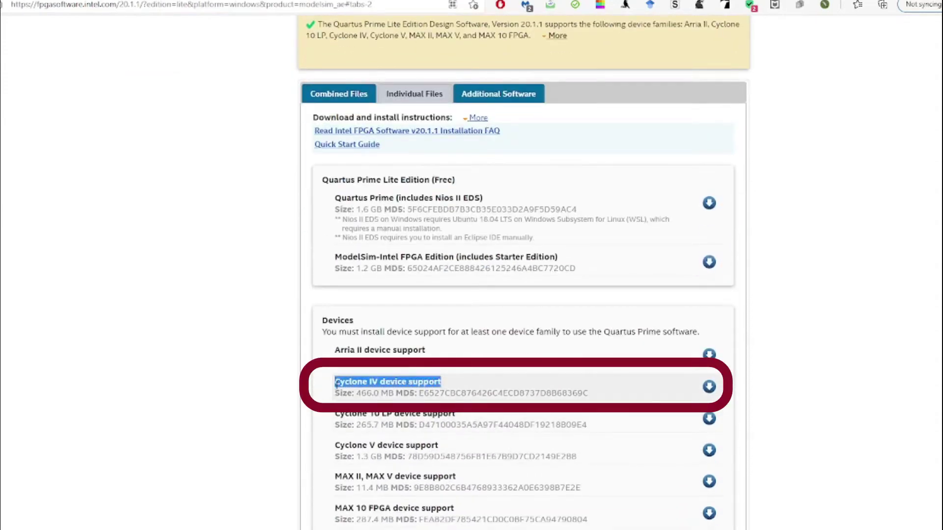
left_click(329, 394)
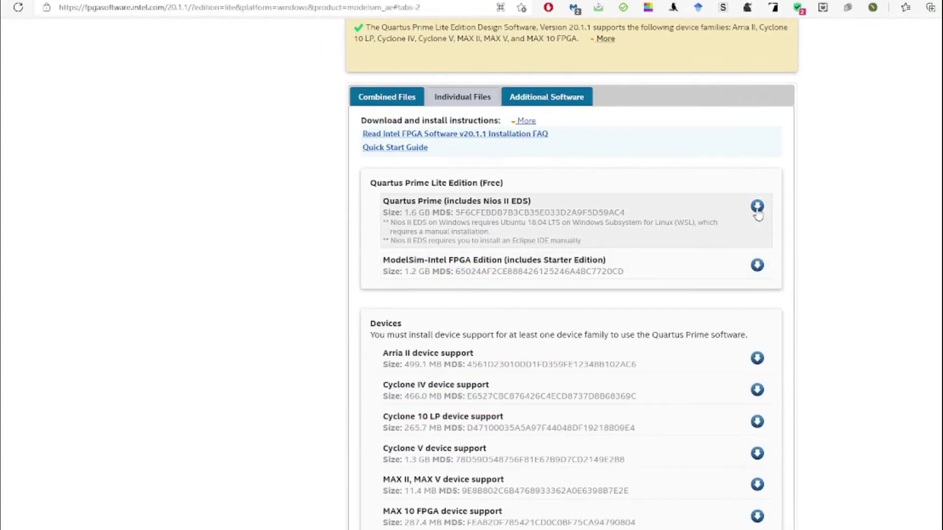
Request the Quartus Prime (includes Nios II EDS) download and check the Intel FPGA Program sign-in page
left_click(757, 207)
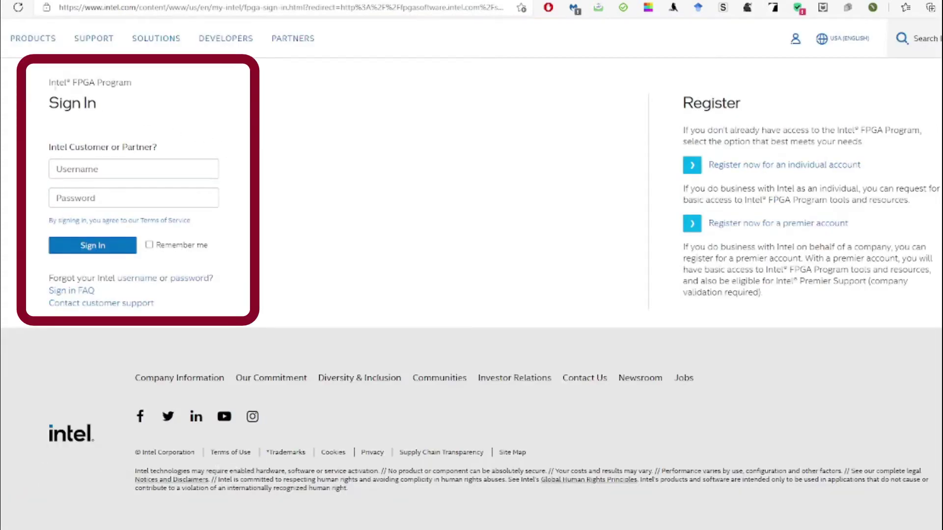
left_click_drag(55, 85, 137, 84)
left_click(157, 112)
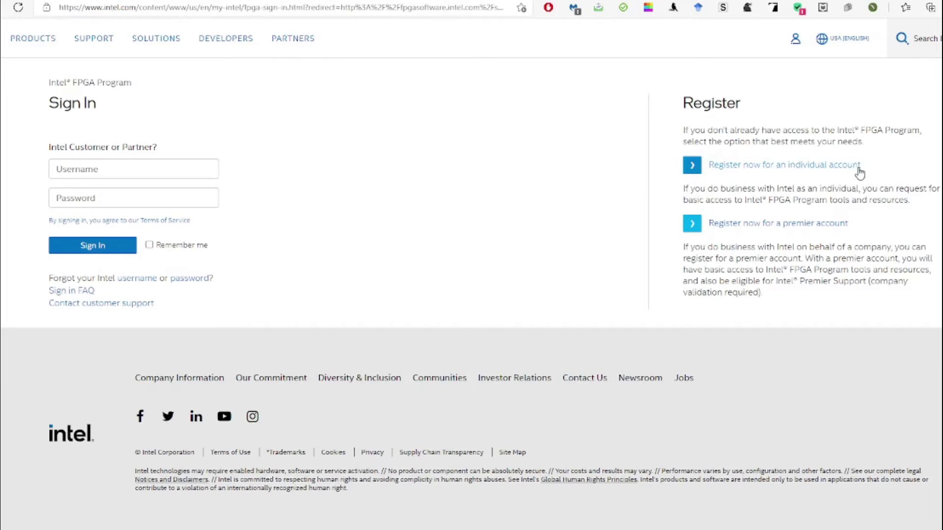
Open the individual account registration form, review its personal information and enrollment sections, and return to the Quartus Prime Lite download page
left_click(781, 165)
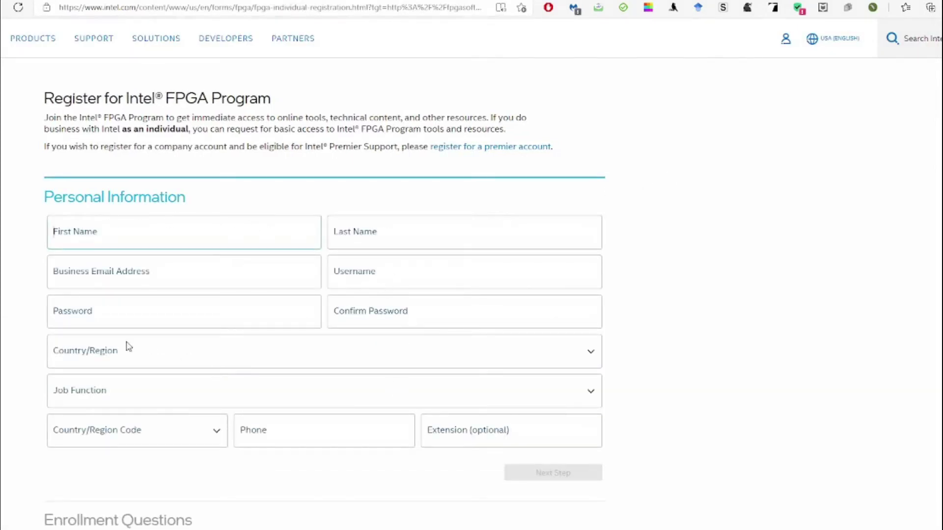
scroll(224, 306, "down", 3)
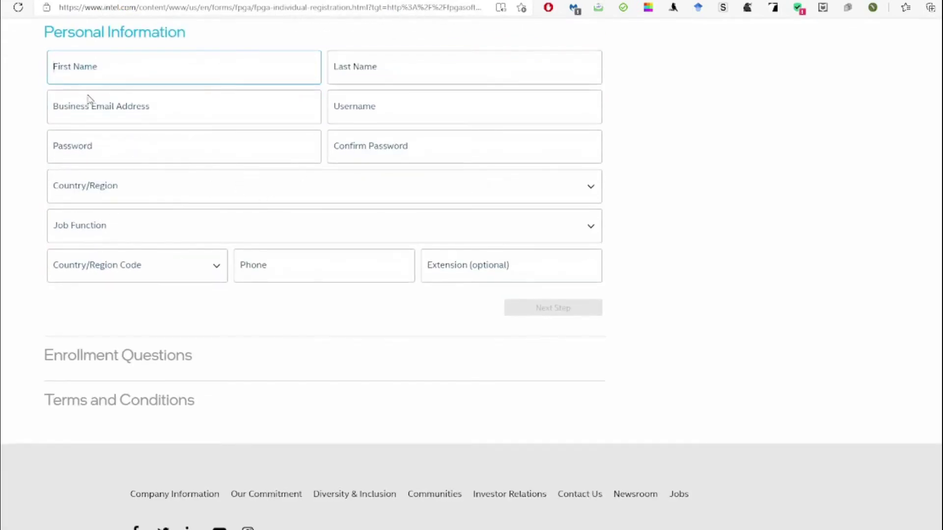
scroll(144, 130, "up", 3)
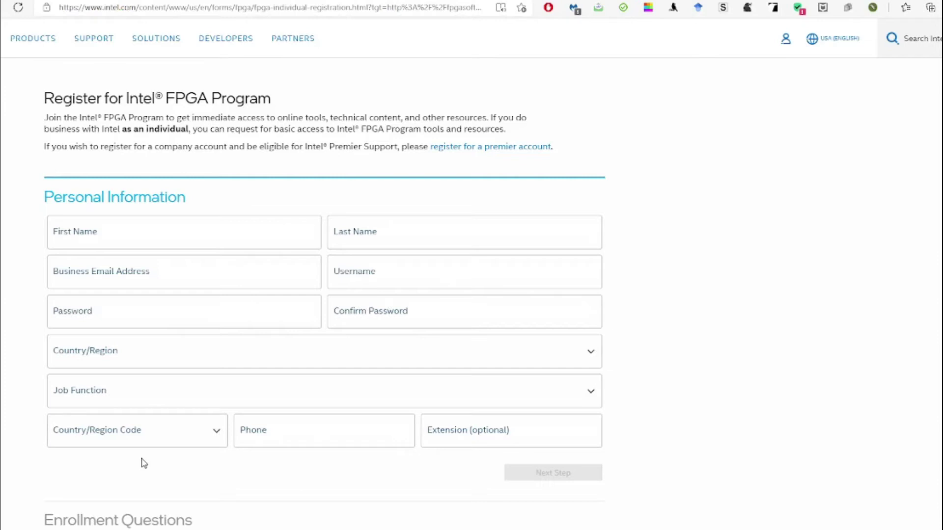
scroll(141, 464, "down", 3)
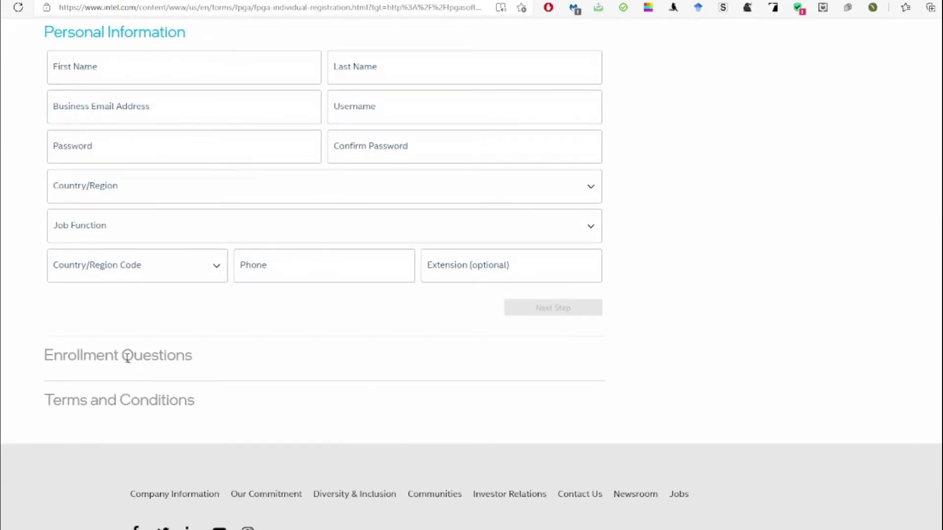
left_click_drag(205, 356, 61, 328)
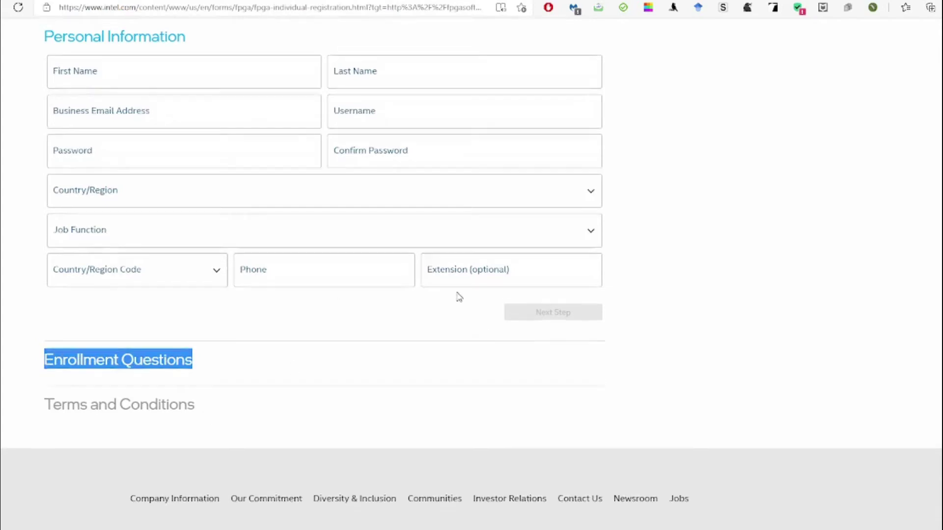
scroll(457, 297, "up", 2)
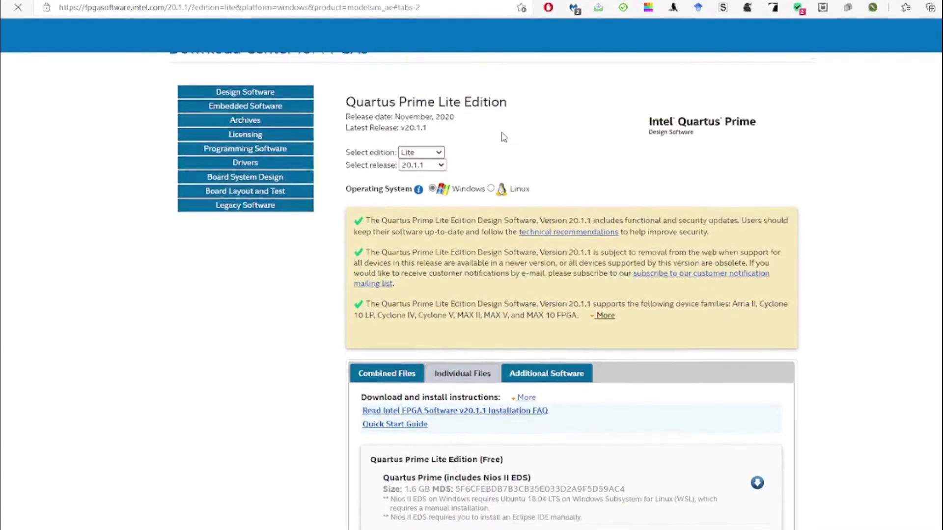
scroll(294, 348, "down", 8)
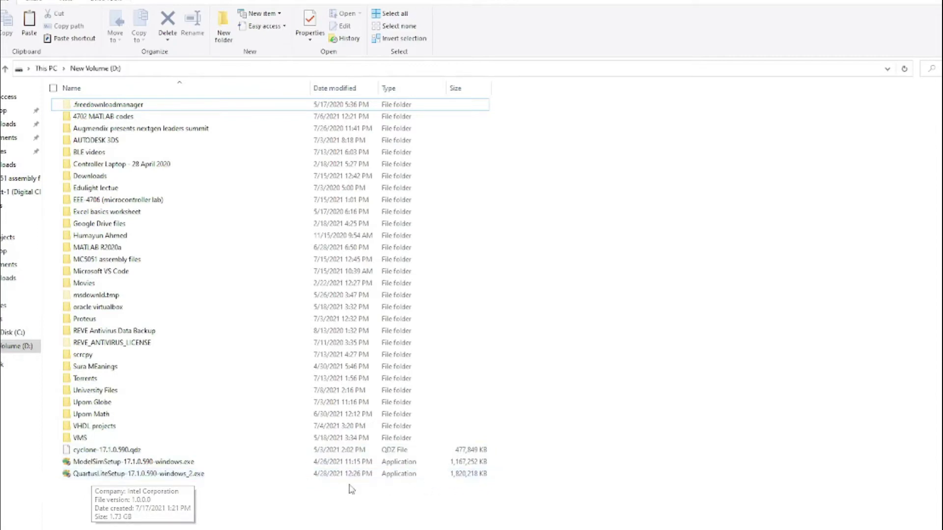
Launch QuartusLiteSetup-17.1.0.590-windows_2.exe from drive D: and accept the license agreement in the setup wizard
double_click(198, 474)
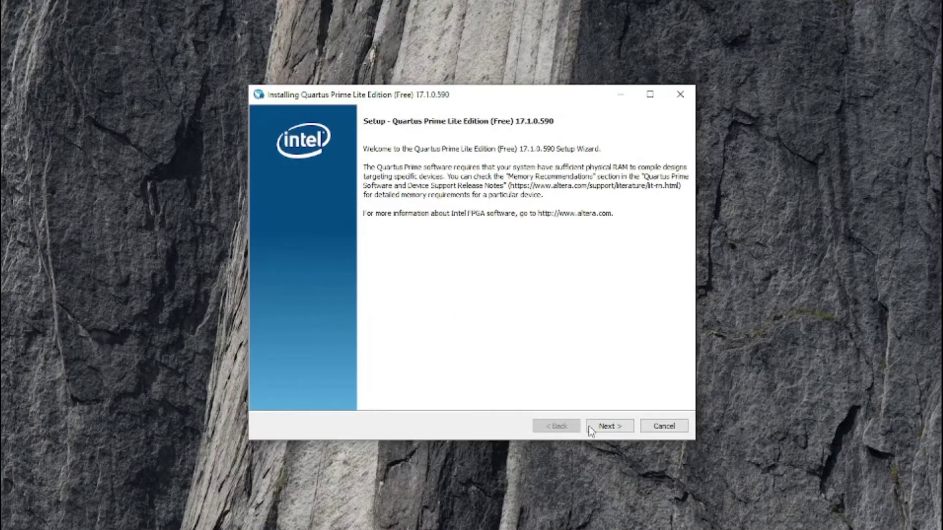
left_click(609, 426)
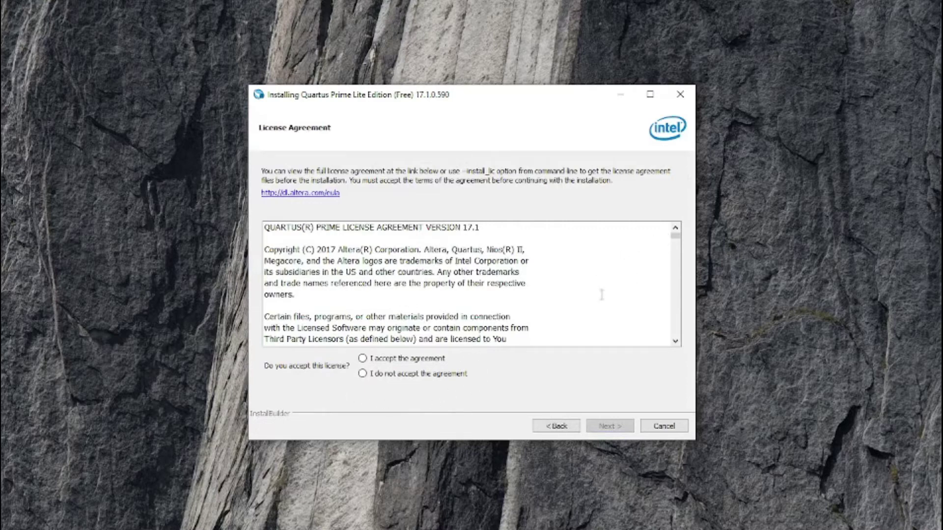
left_click(363, 359)
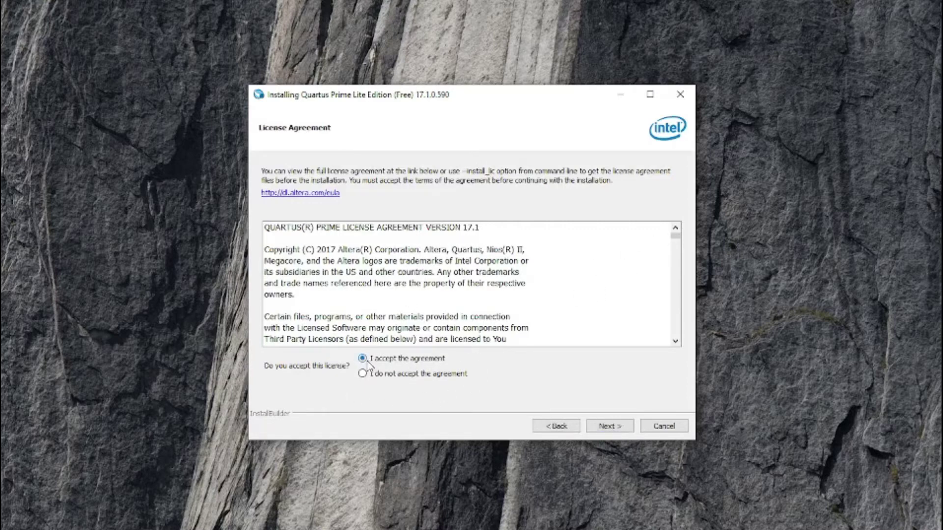
left_click(609, 426)
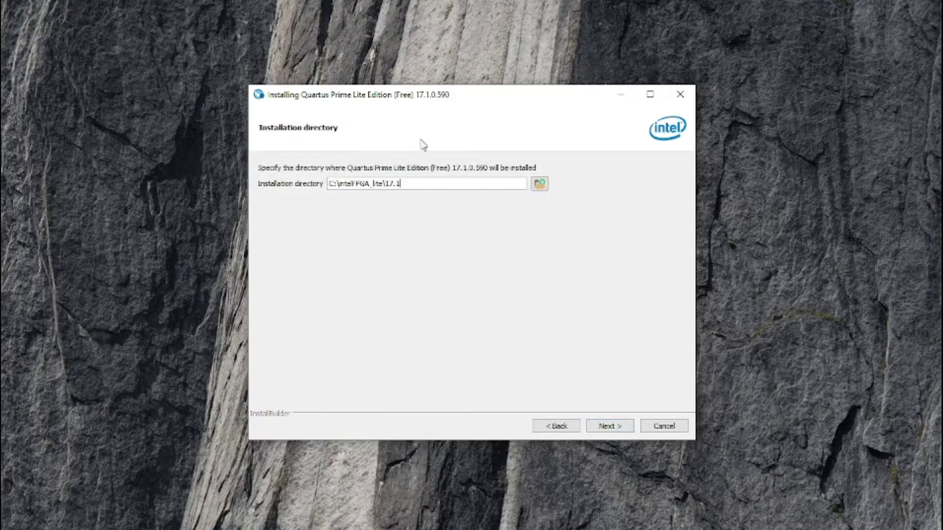
Create a folder named QuartusPrime on drive D: and use it as the installation directory
left_click(539, 184)
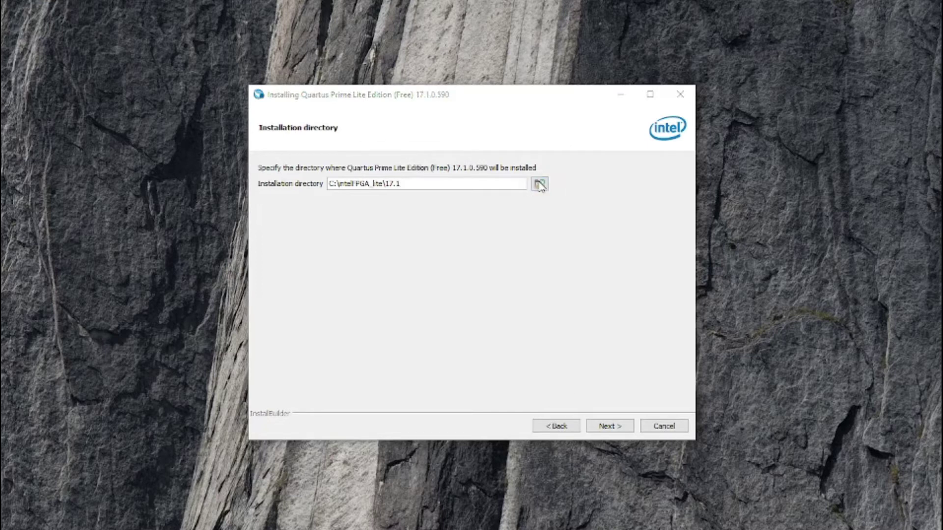
left_click(407, 381)
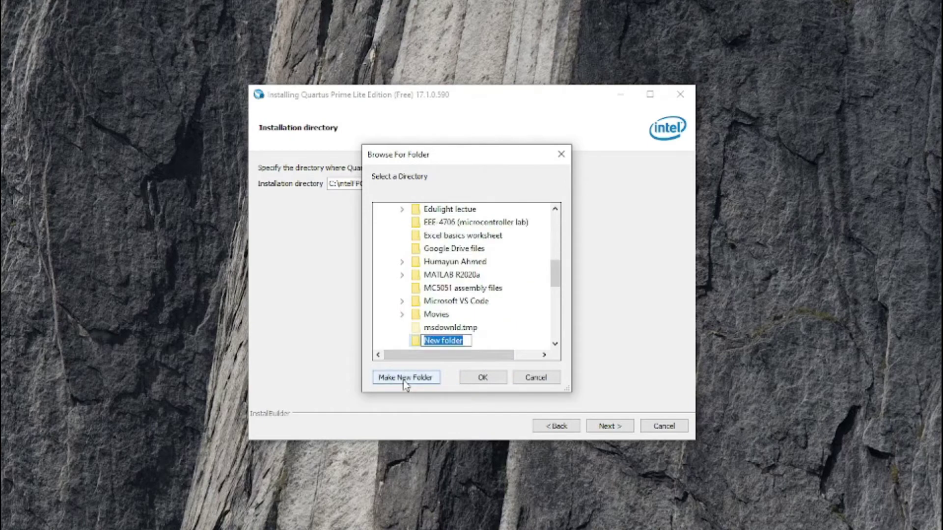
type("Wu")
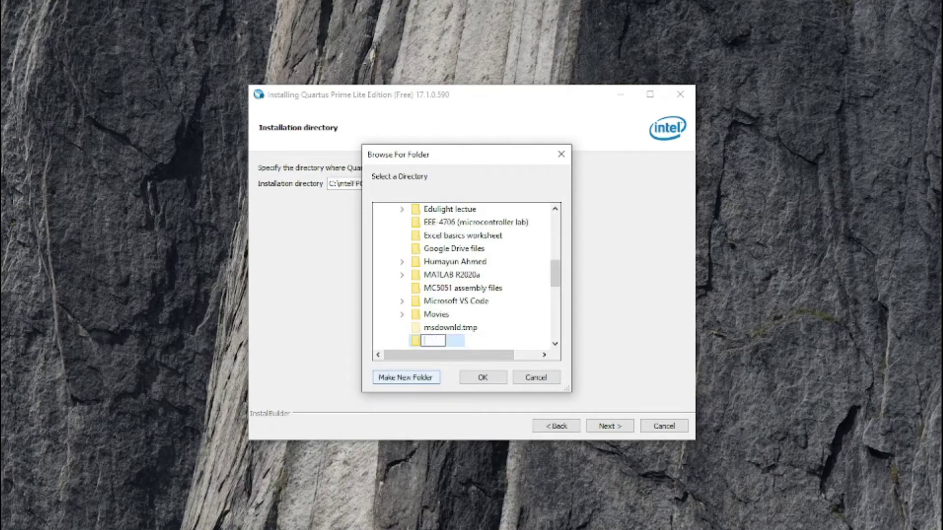
type("ar")
scroll(552, 250, "down", 3)
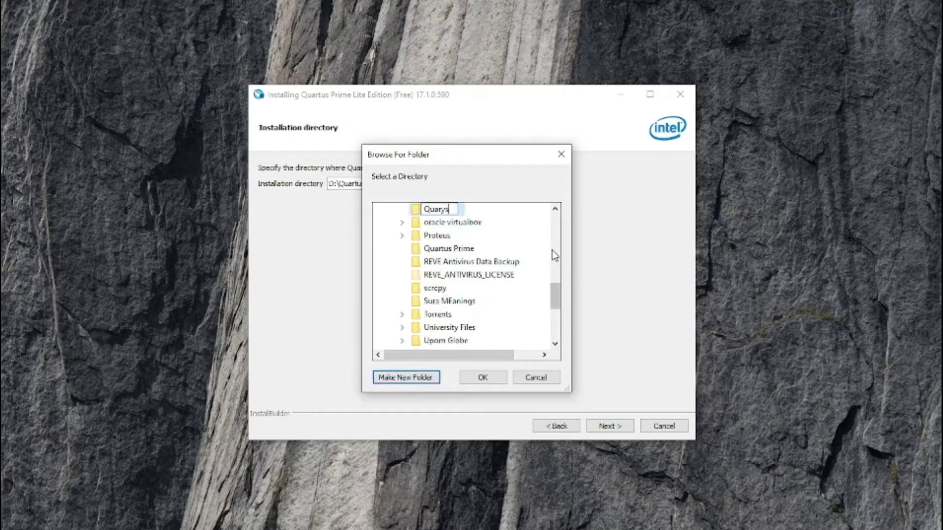
type("tusPr")
type("ime")
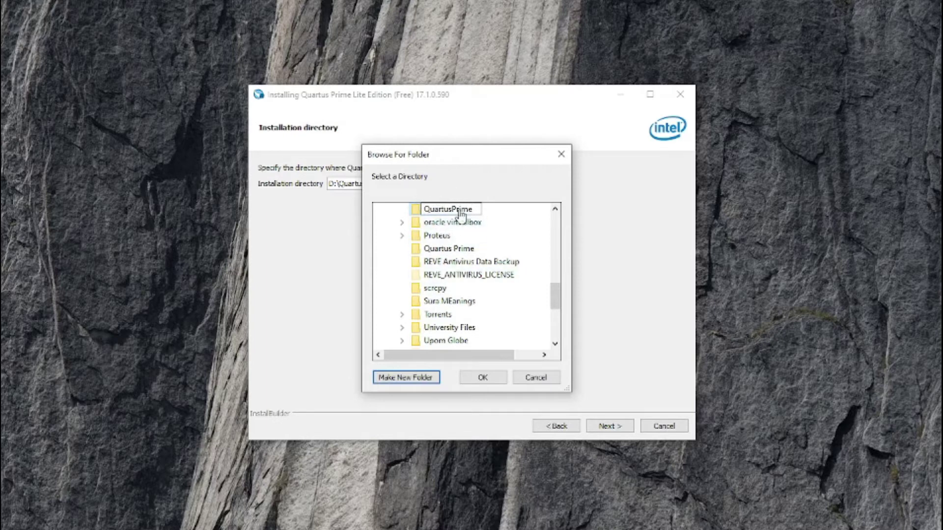
left_click(482, 377)
key("Return")
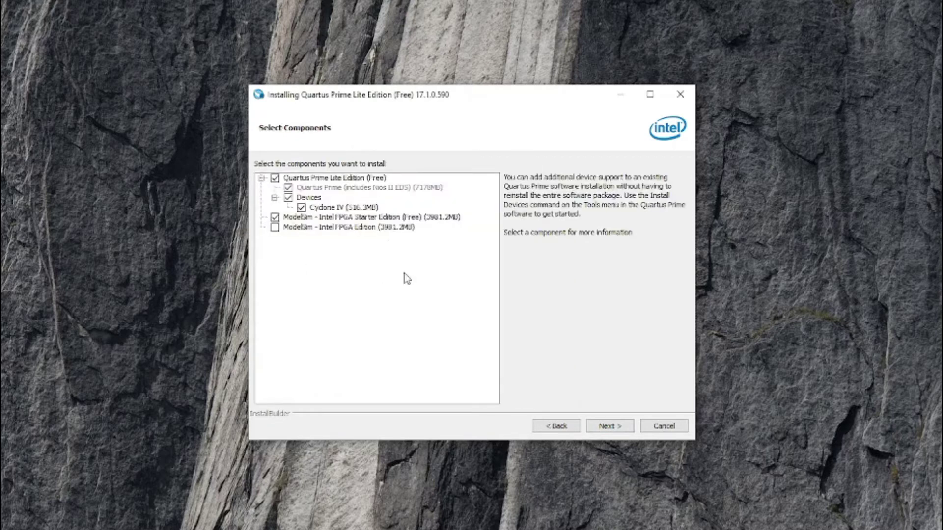
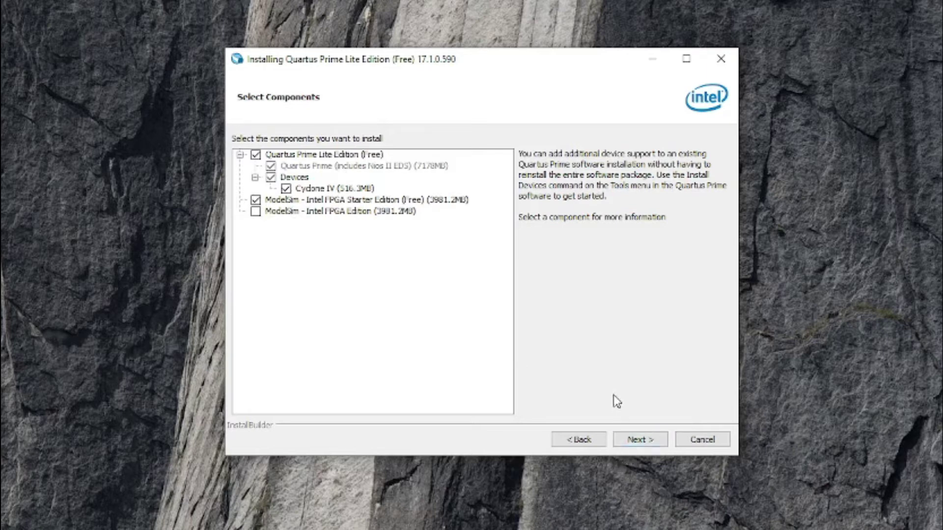
Install the Quartus Prime, Cyclone IV and ModelSim Starter Edition components and finish setup with USB Blaster II driver installation, desktop shortcuts and launch enabled
left_click(637, 444)
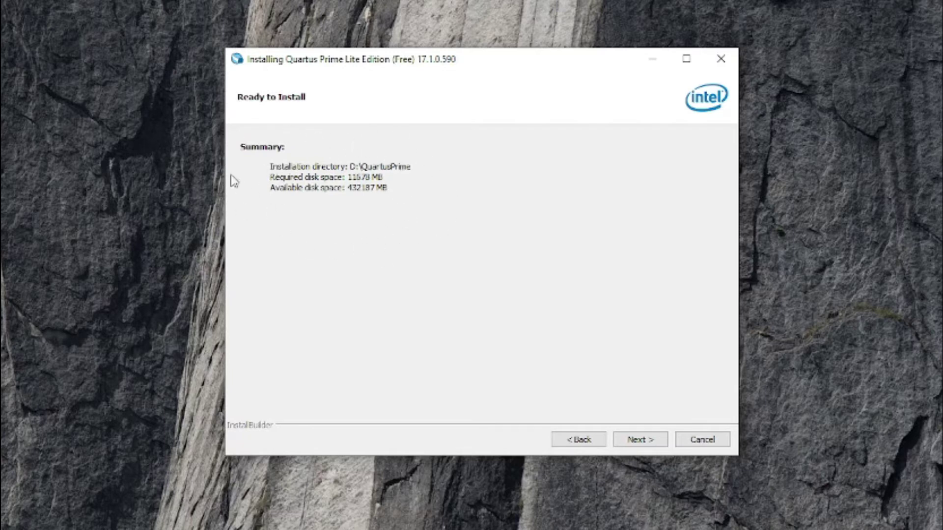
key("Return")
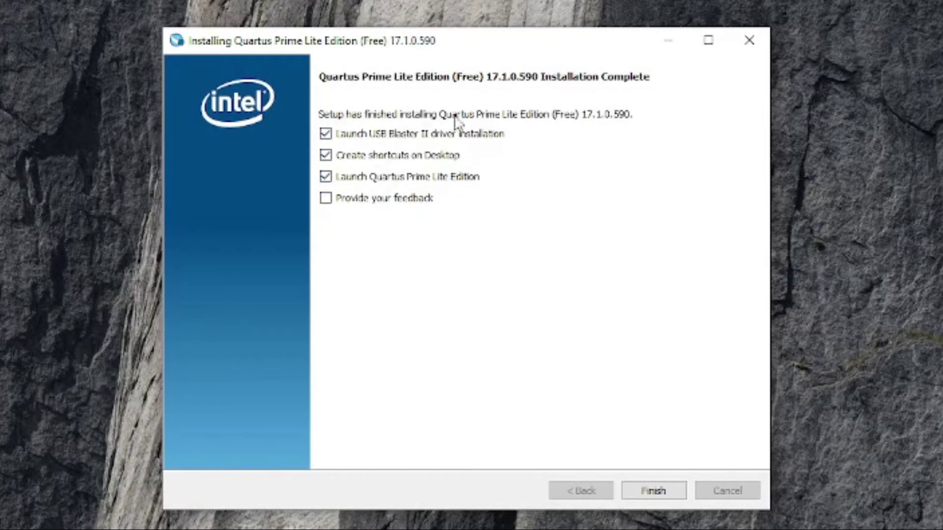
key("Return")
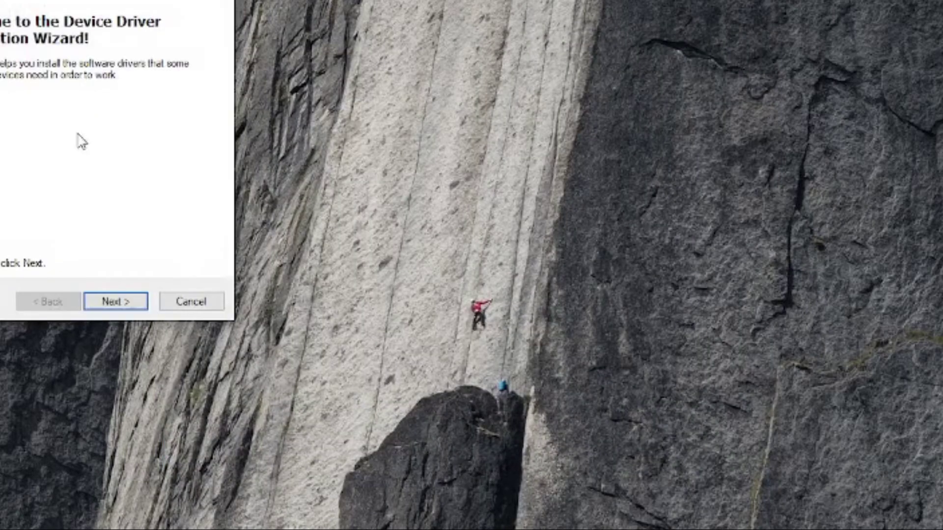
Install the Altera device driver through the Device Driver Installation Wizard, allow the Altera device software, and finish the wizard
left_click_drag(63, 1, 457, 49)
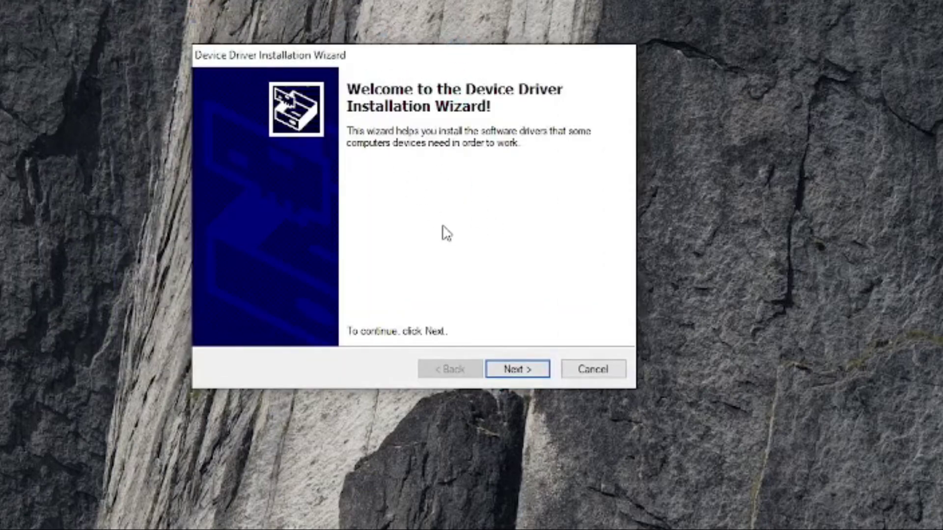
left_click_drag(357, 71, 264, 69)
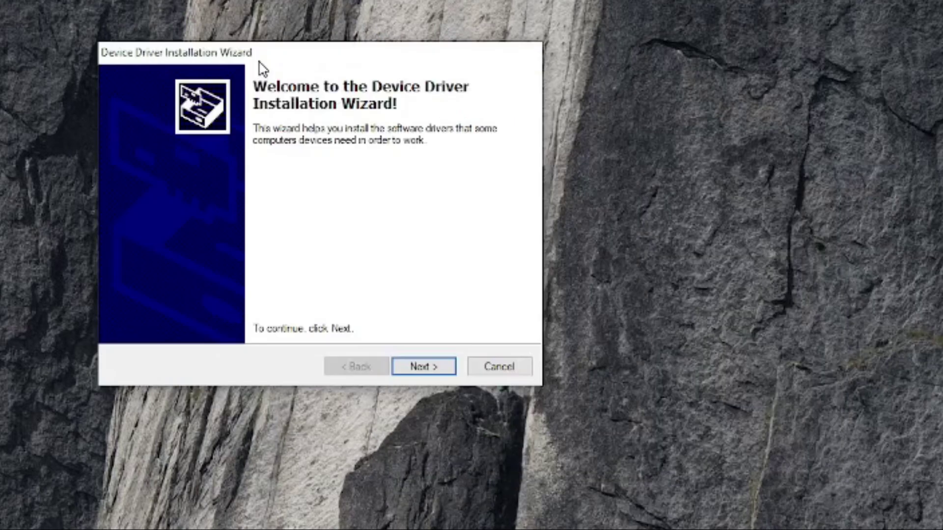
left_click(418, 373)
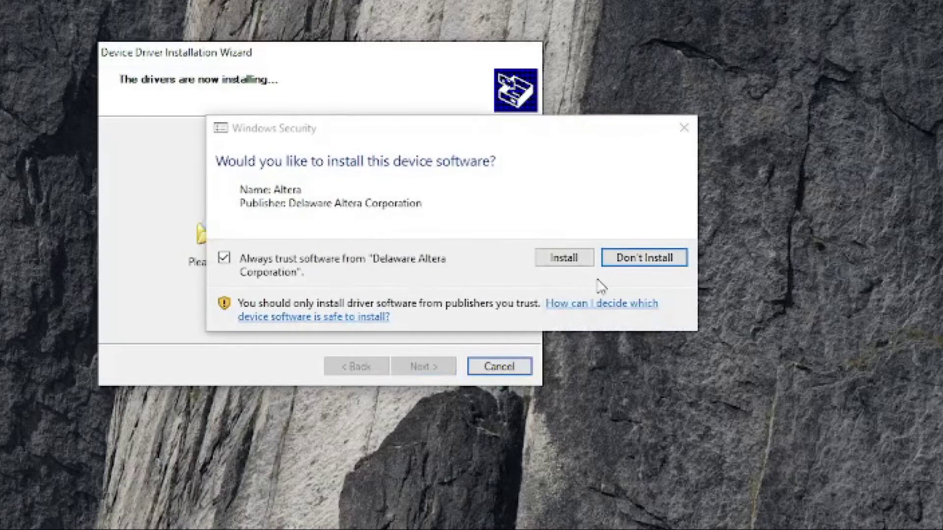
left_click(564, 258)
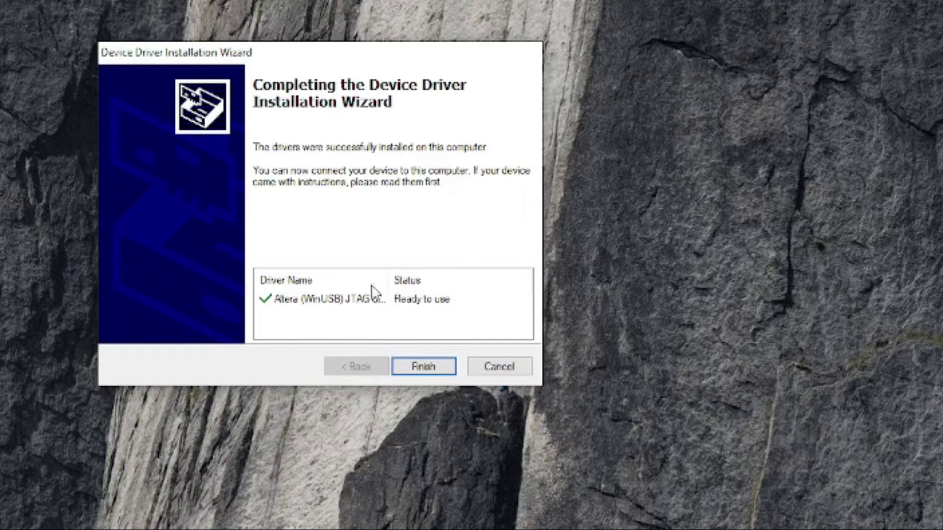
left_click_drag(385, 282, 430, 294)
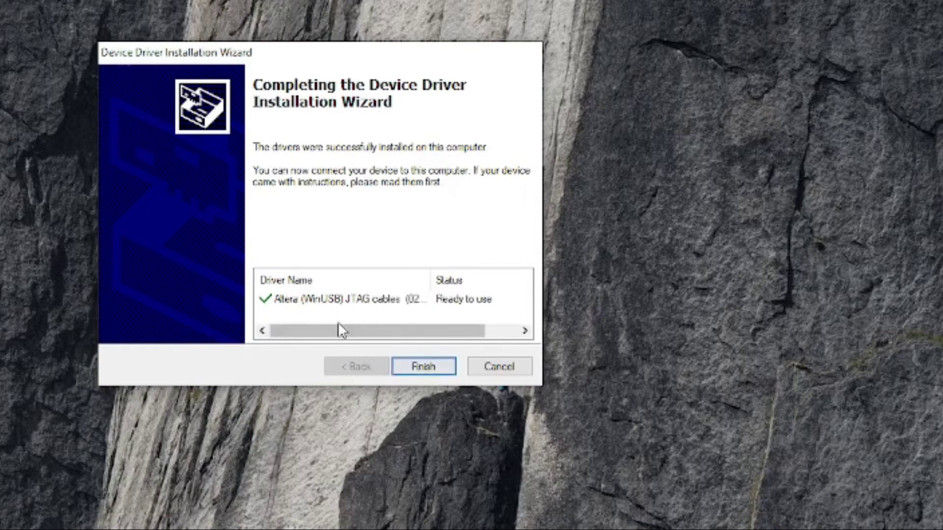
left_click(421, 366)
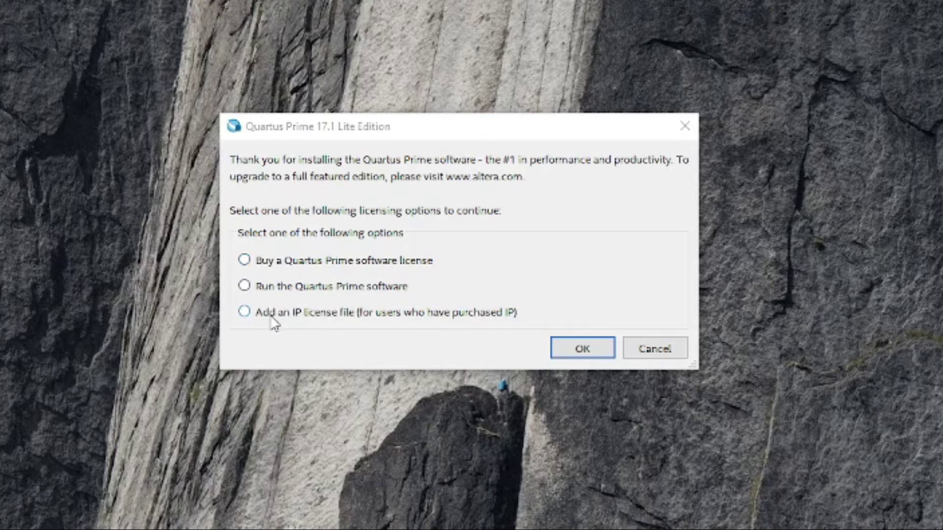
Choose to run the Quartus Prime software without a license and start the New Project Wizard past its introduction
left_click(246, 288)
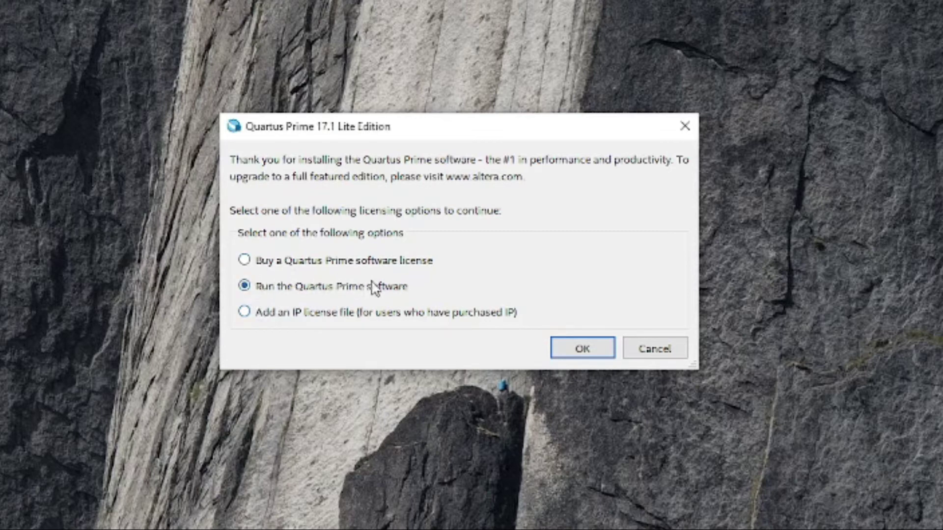
left_click(564, 348)
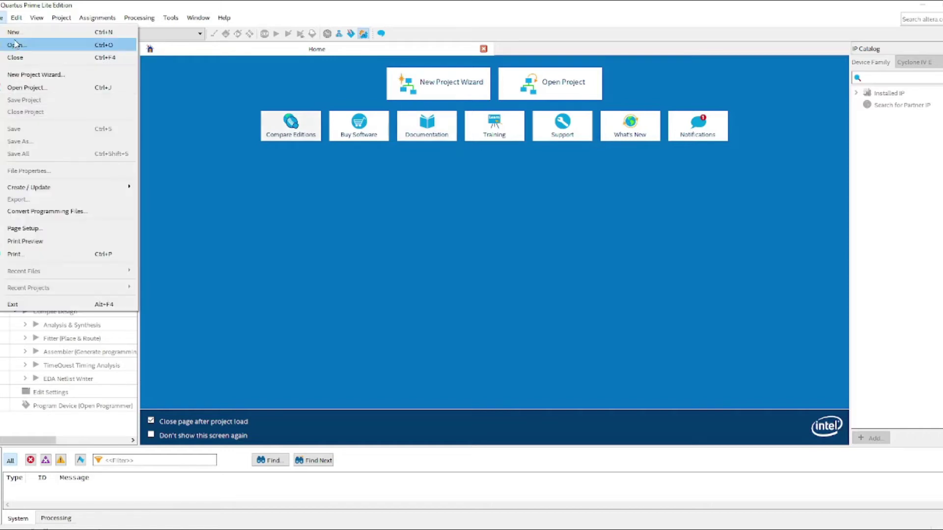
left_click(23, 76)
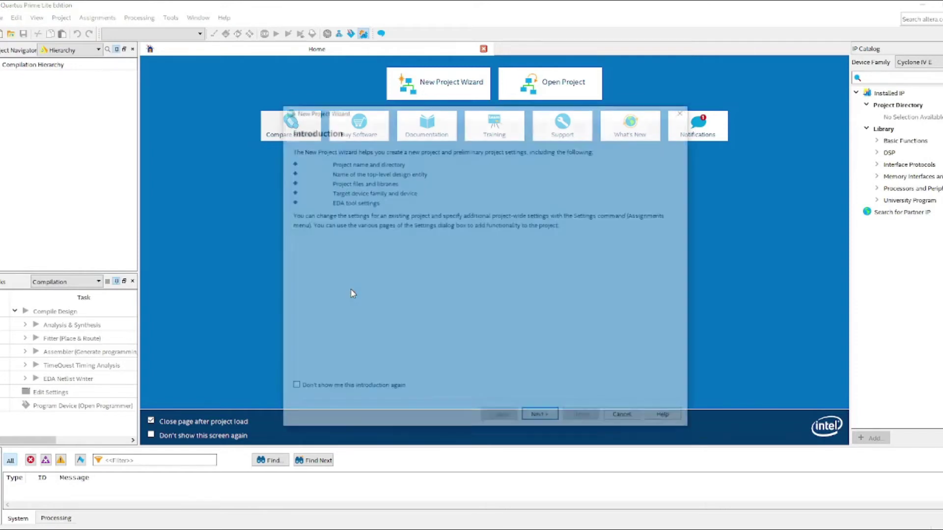
left_click(541, 417)
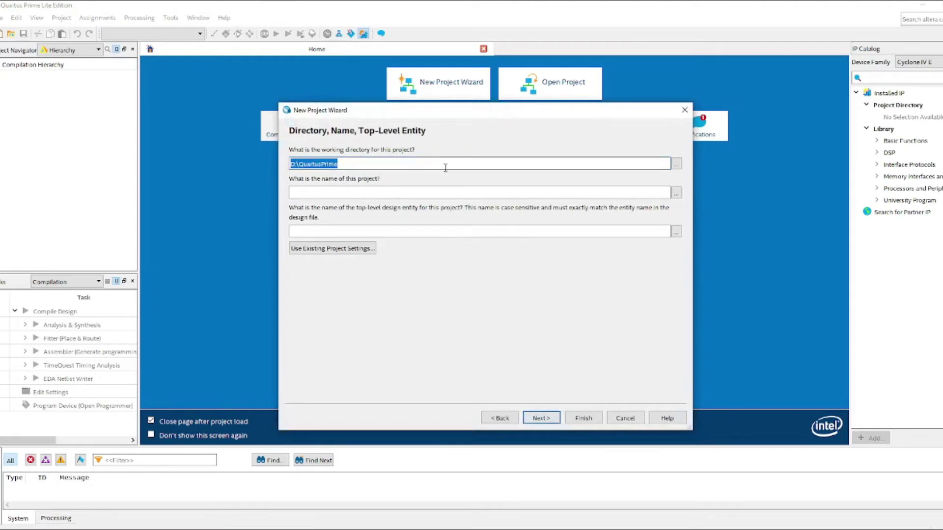
Name the project and top-level entity vhdl_1, keeping D:\QuartusPrime as the working directory
left_click(342, 193)
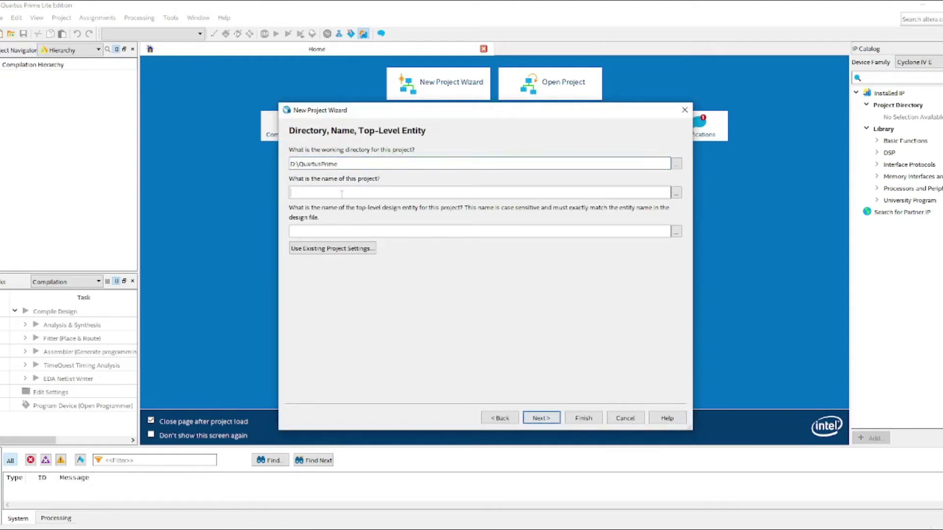
type("vhdl_1")
left_click(540, 418)
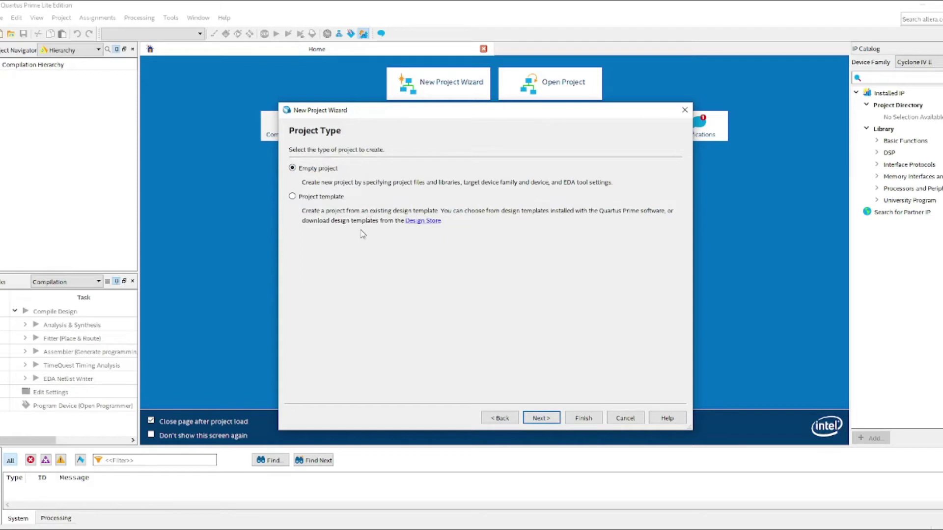
left_click(502, 419)
left_click(336, 164)
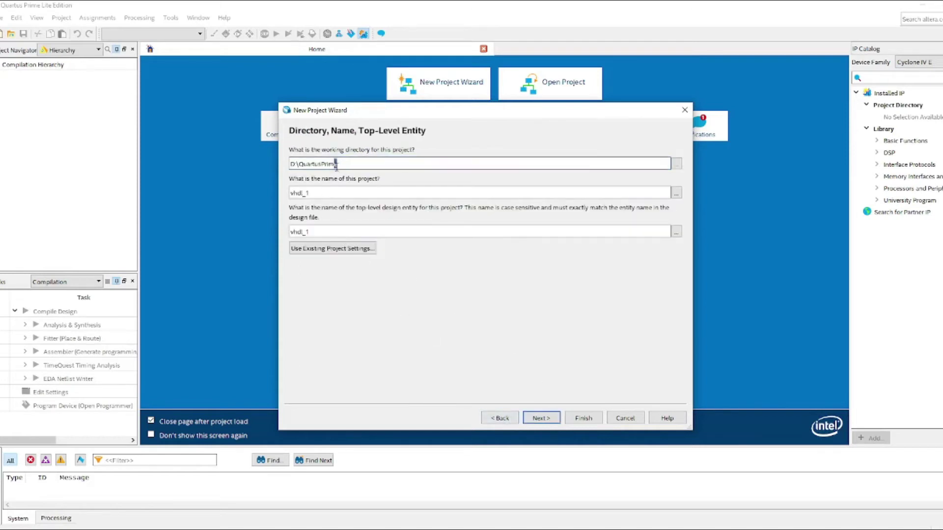
left_click_drag(335, 164, 301, 168)
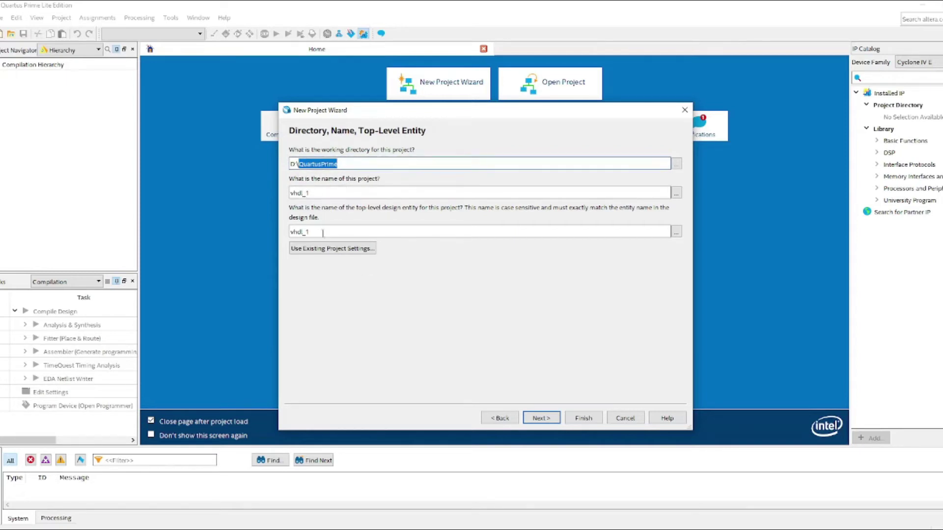
left_click(541, 418)
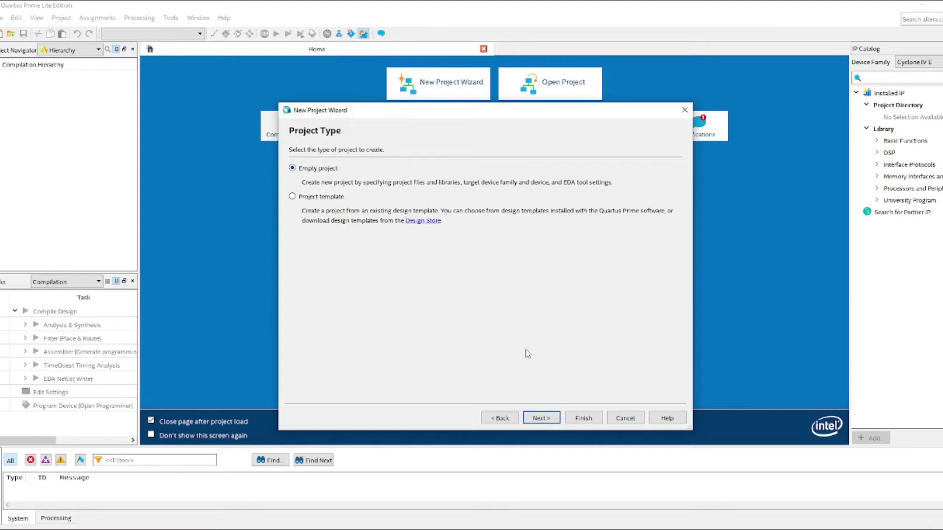
Keep the Empty project type, look for design files in the project directory, and continue without including any
left_click(542, 419)
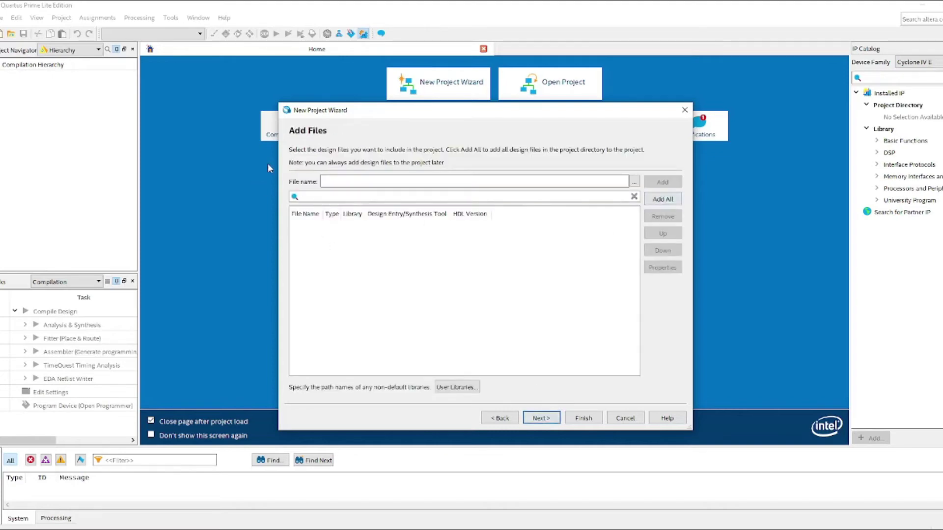
left_click(661, 201)
left_click(542, 279)
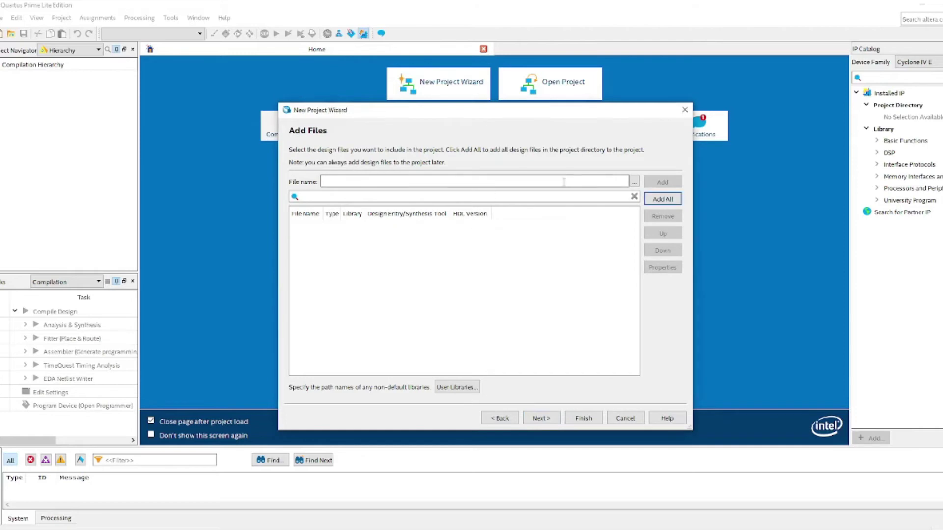
left_click(635, 182)
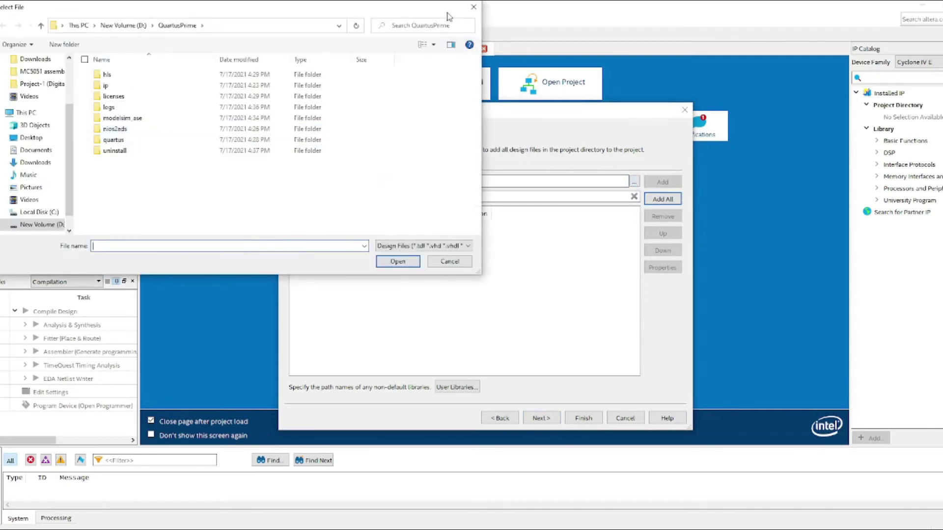
left_click(472, 9)
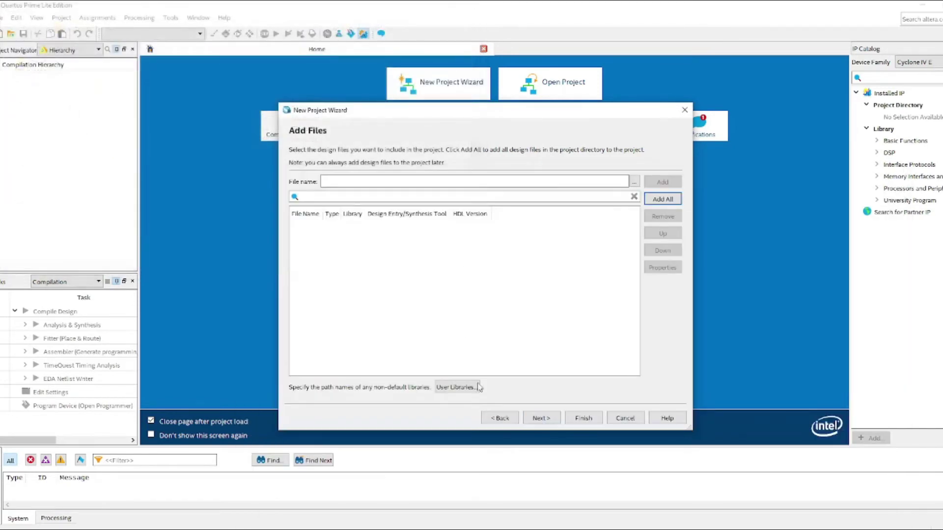
left_click(549, 418)
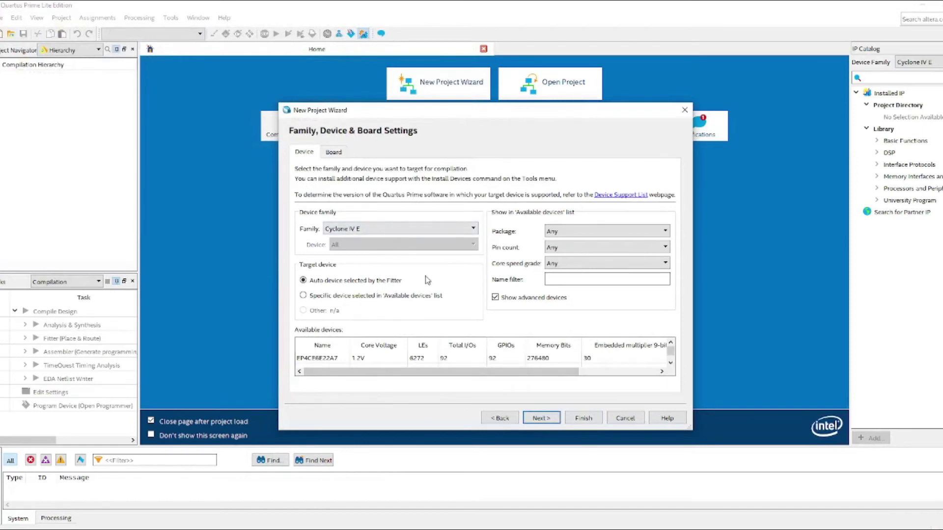
Select Cyclone IV E as the device family, leaving the target device to be chosen automatically by the Fitter
left_click(360, 230)
left_click(358, 242)
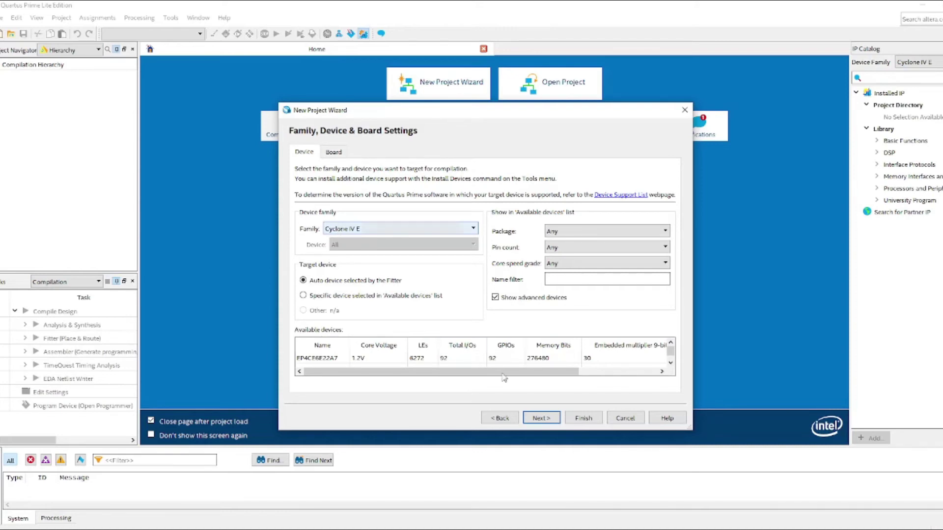
left_click(541, 418)
Choose Precision Synthesis as the design entry/synthesis tool in the EDA tool settings
left_click(388, 196)
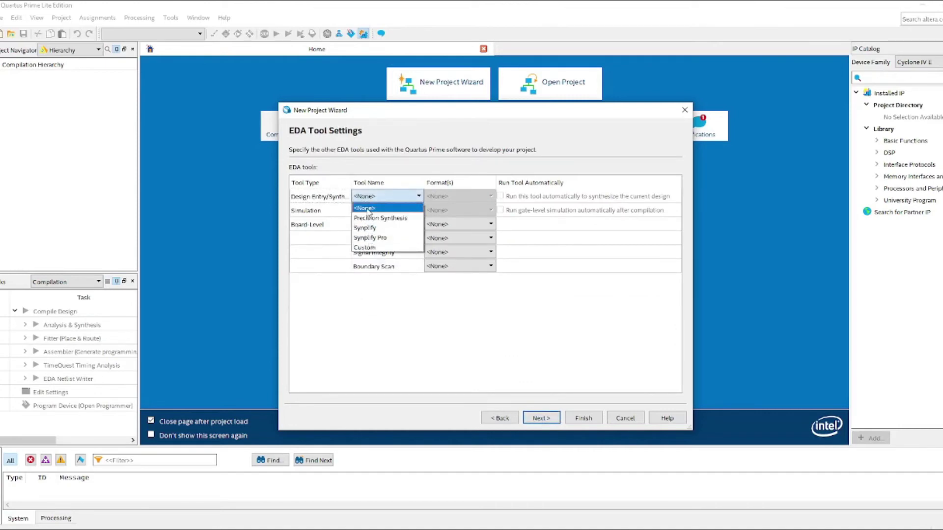
left_click(365, 209)
left_click(362, 197)
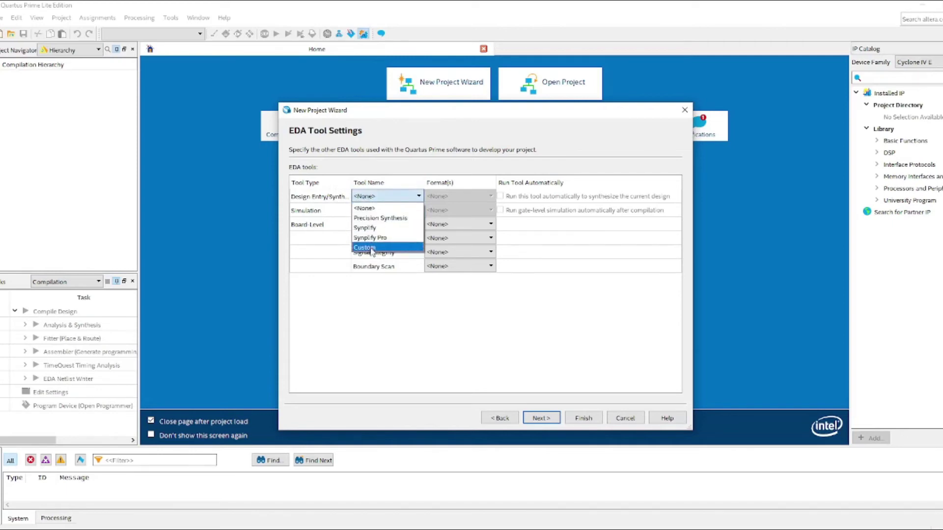
left_click(383, 217)
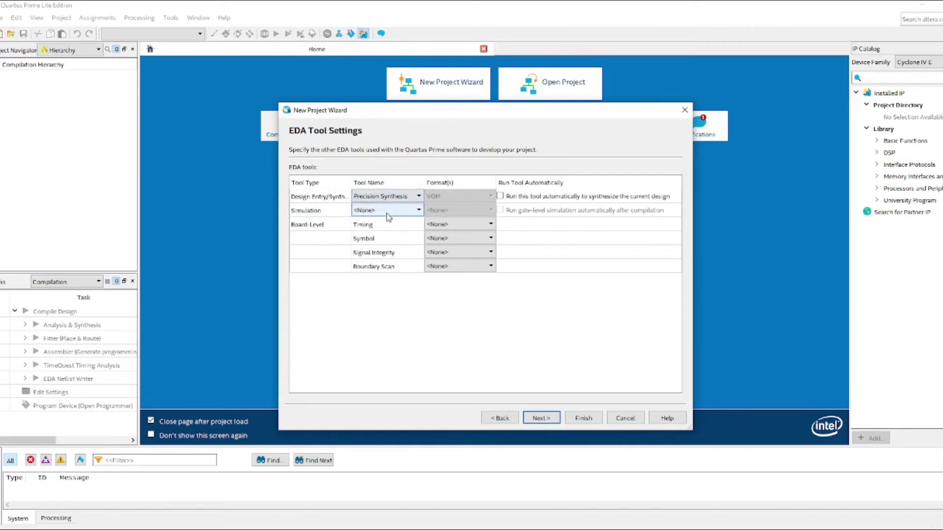
Set the simulation tool to ModelSim with the VHDL format and finish creating the project
left_click(387, 212)
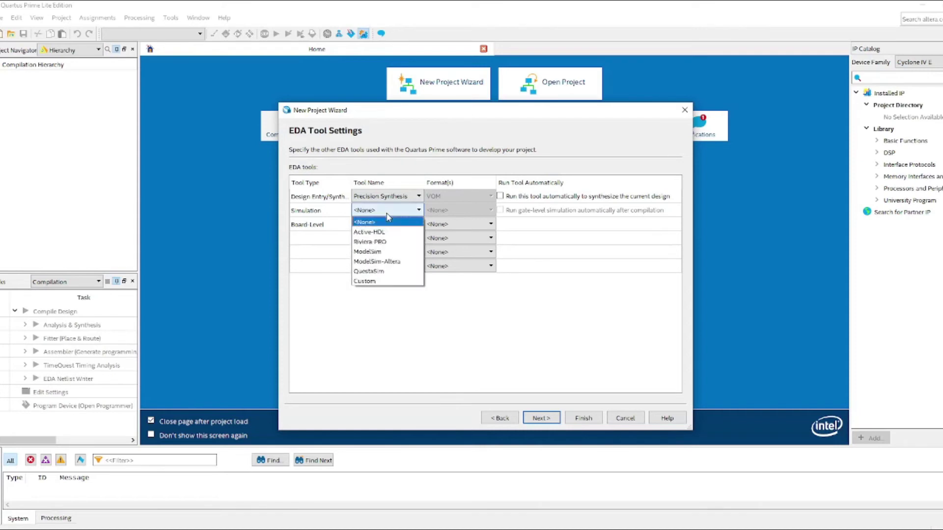
left_click(376, 253)
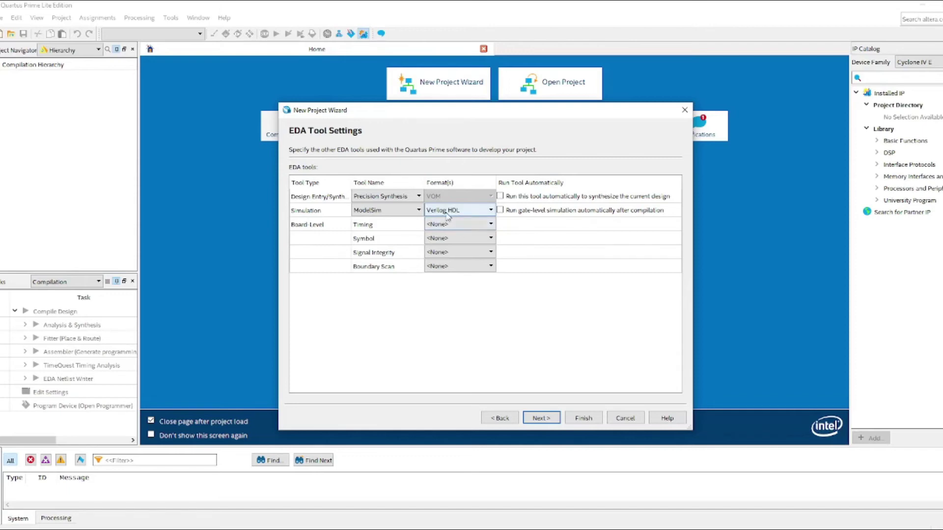
left_click(450, 211)
left_click(449, 242)
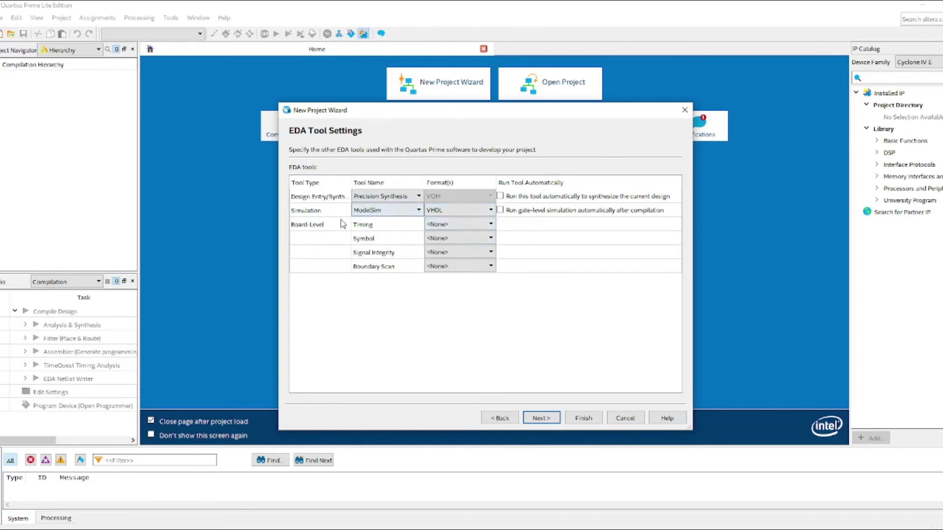
left_click(547, 419)
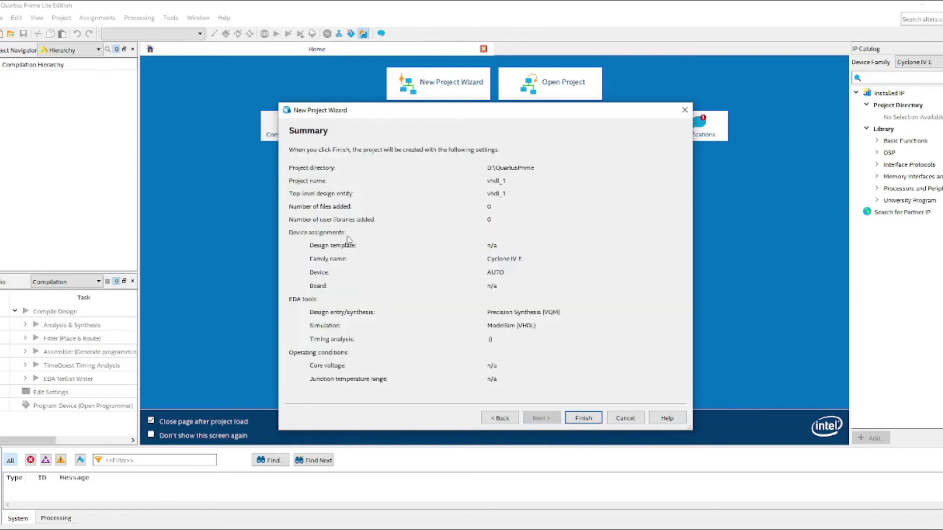
left_click(582, 418)
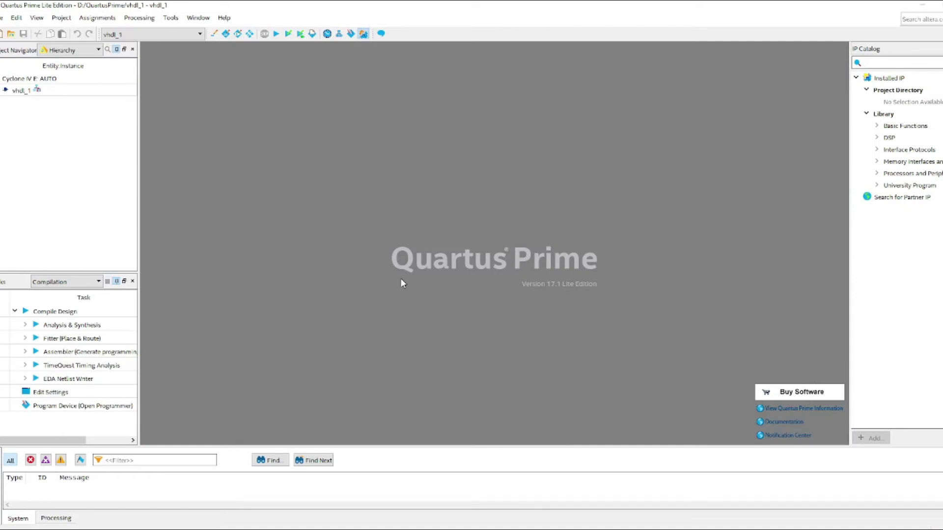
Try opening the vhdl_1 entity in the project hierarchy, and open the device settings for Cyclone IV E
double_click(22, 90)
left_click(522, 281)
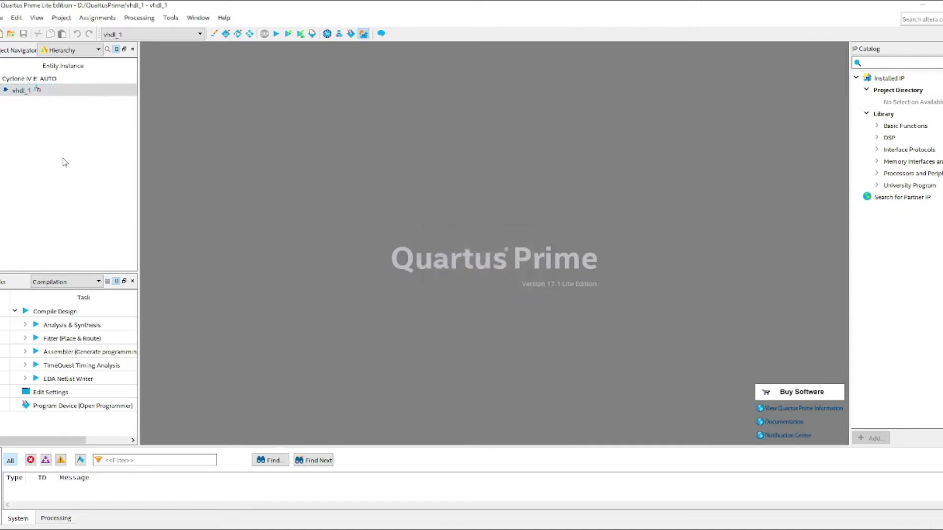
right_click(22, 82)
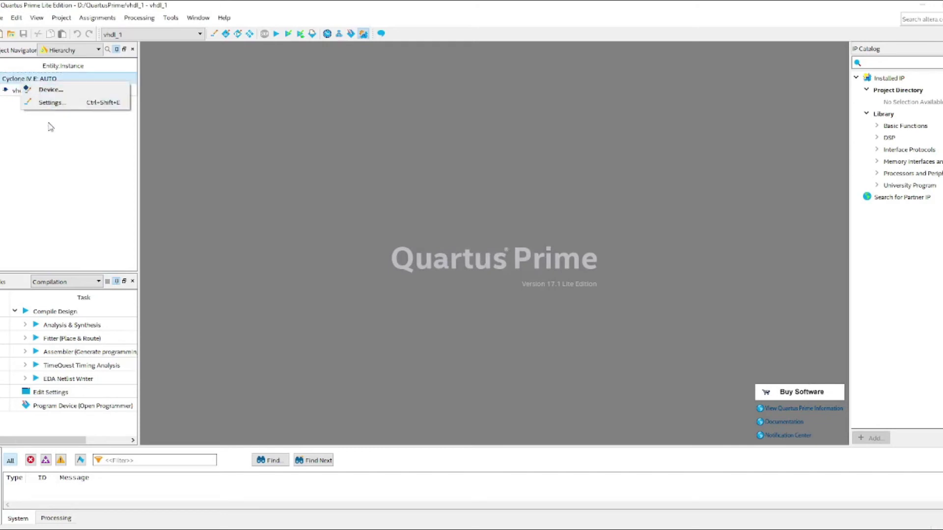
left_click(44, 90)
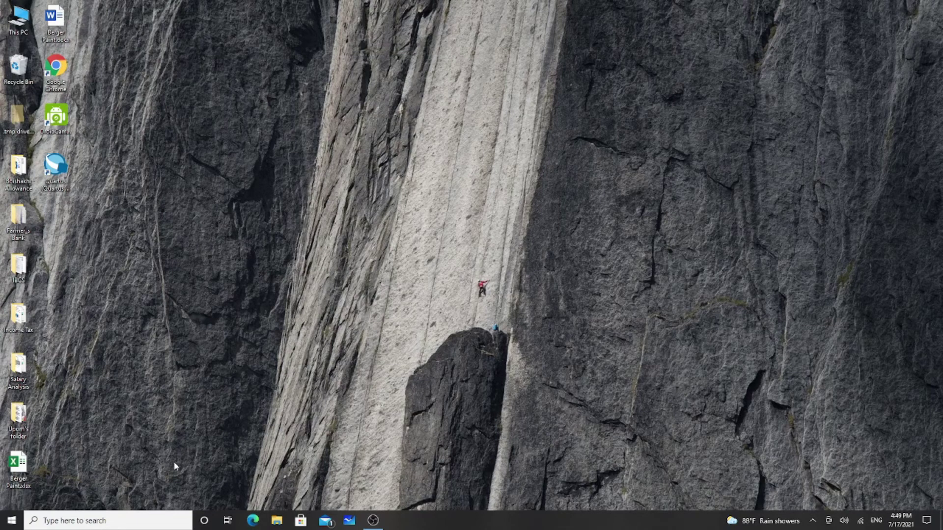
Find modelsim through Windows search, launch ModelSim - Intel FPGA Starter Edition 10.5b, and move its windows fully into view
left_click(57, 524)
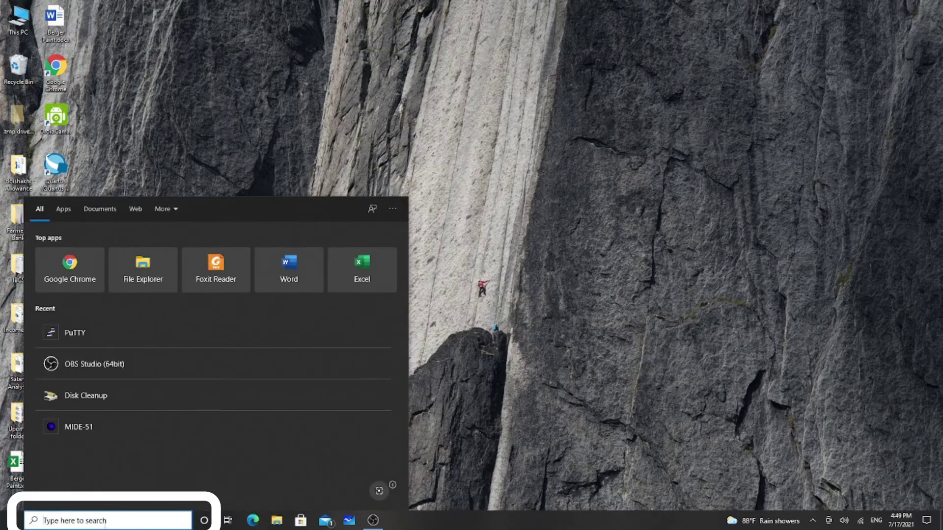
type("m")
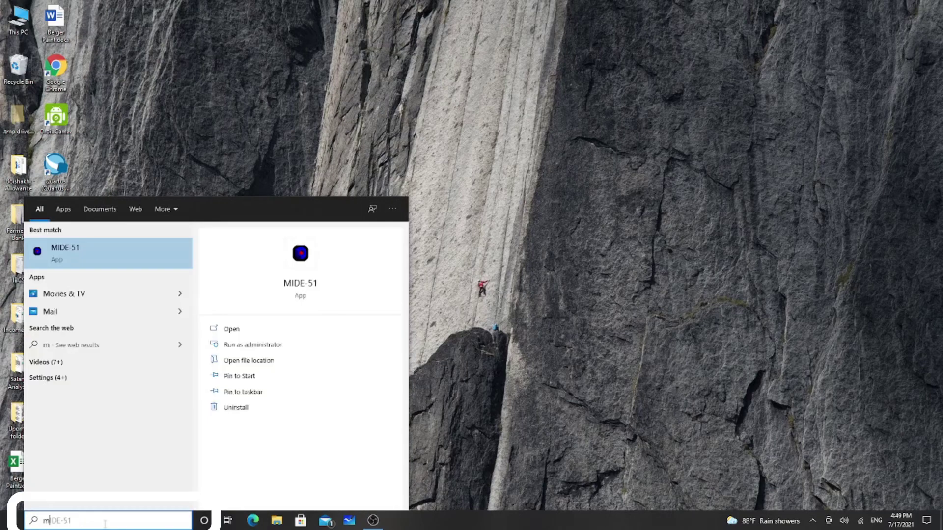
type("odelsim")
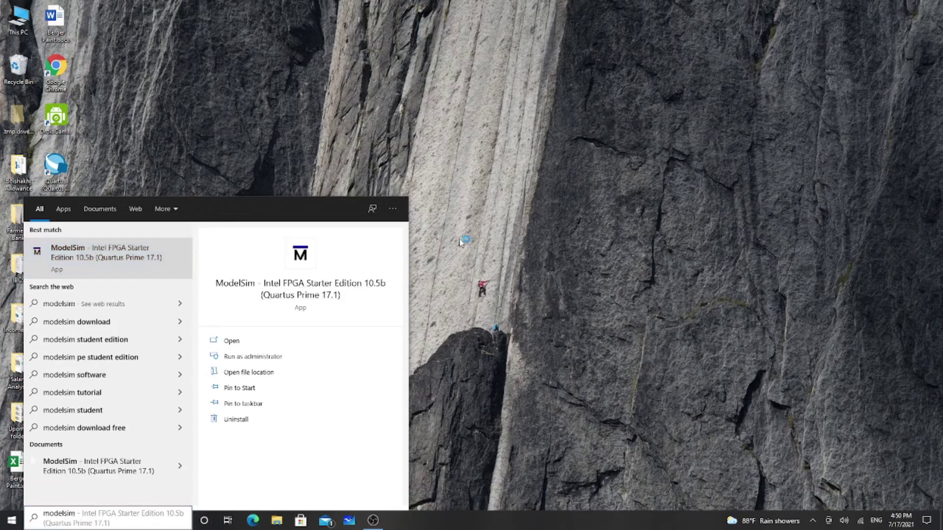
left_click(263, 285)
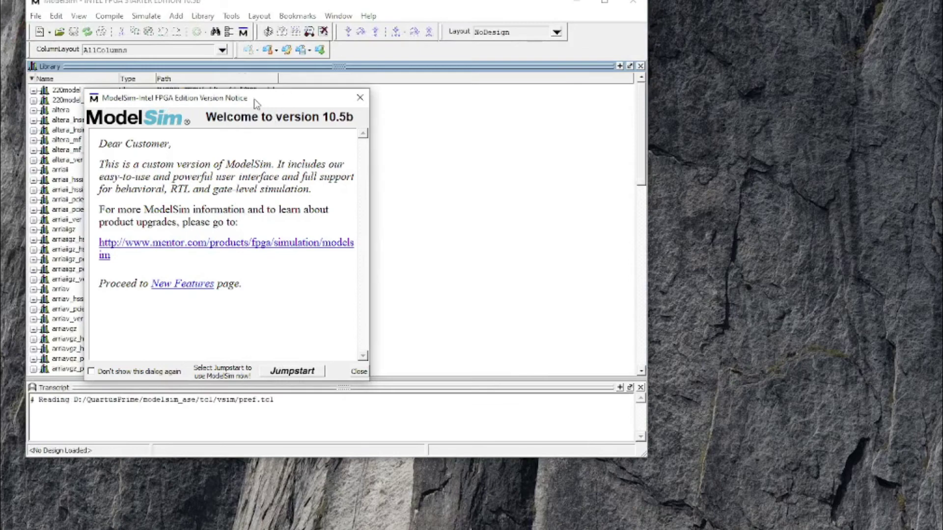
left_click_drag(255, 99, 403, 111)
left_click_drag(334, 9, 399, 31)
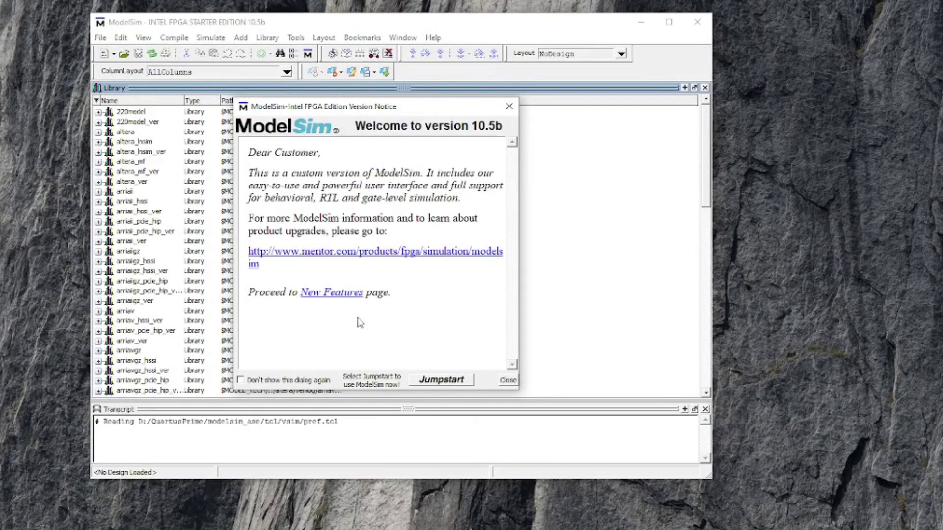
Use Jumpstart to create a project named first_program in D:/QuartusPrime with the default library work
left_click(436, 384)
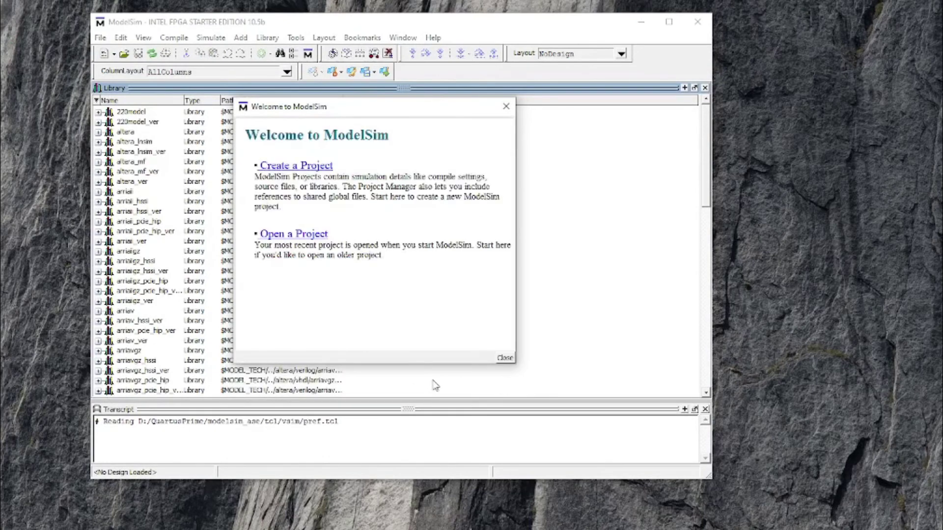
left_click(288, 166)
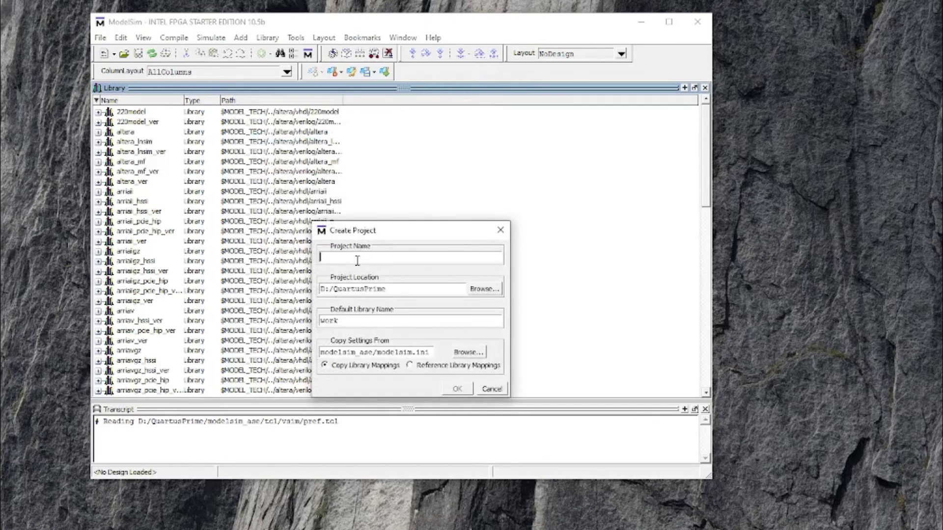
type("first/")
key("BackSpace")
type("_program")
left_click(453, 390)
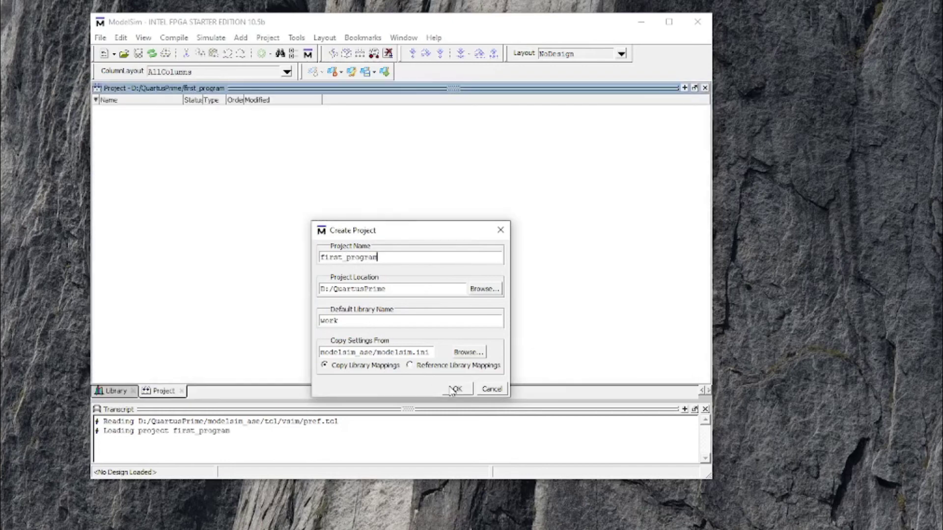
Add a new top-level VHDL file named first_file to the project and finish adding items
left_click(381, 261)
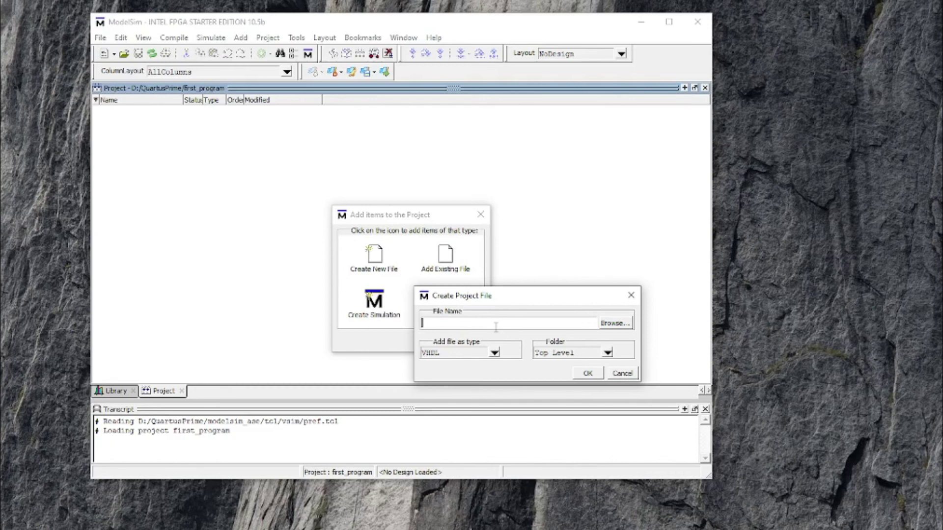
type("first_file")
left_click(588, 373)
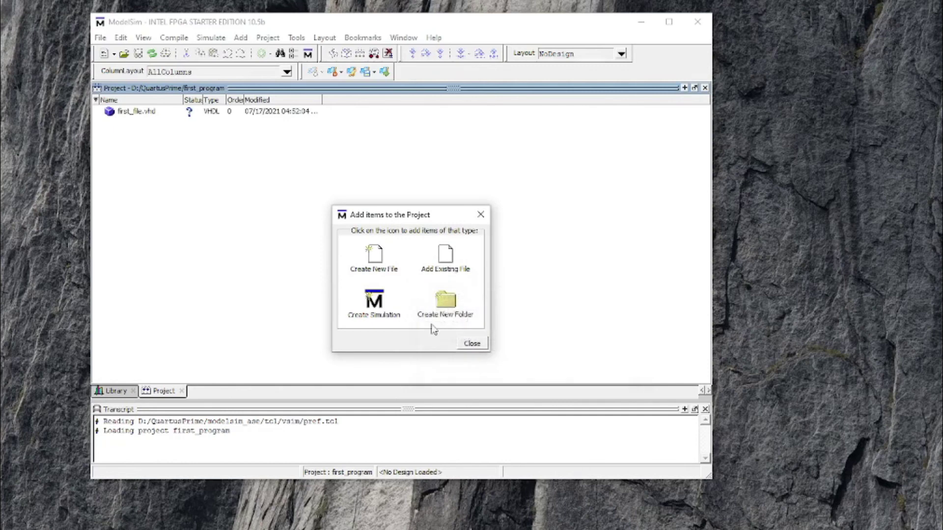
left_click(465, 343)
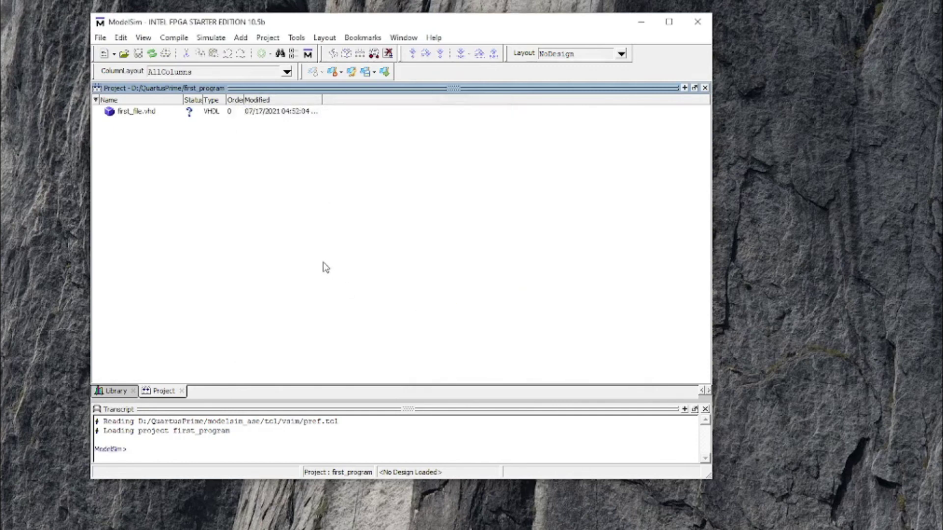
Open first_file.vhd for editing and write "library IEEE" on its first line
double_click(137, 112)
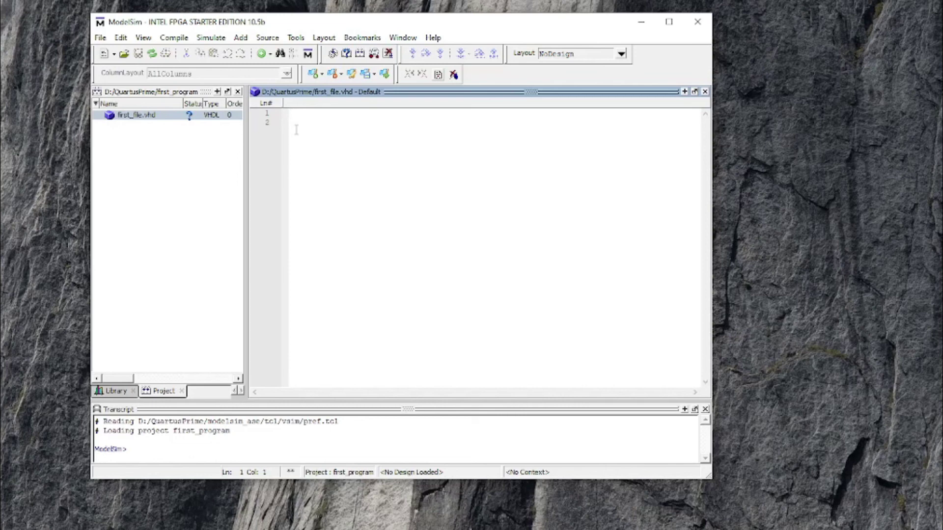
type("libra")
key("BackSpace")
type("ry IEEE")
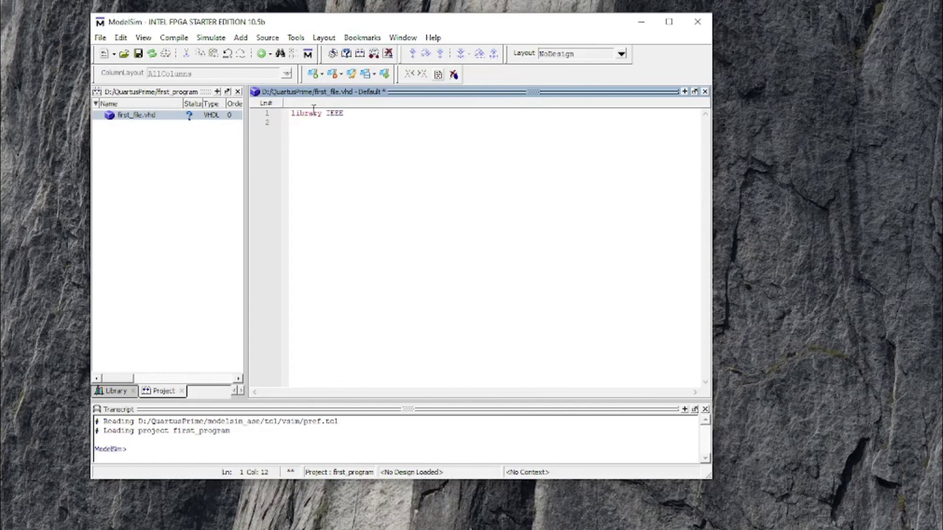
Add "entity first_file(" below the library line, with the closing bracket on its own line
key("Return")
type("entity first_file(")
key("Return")
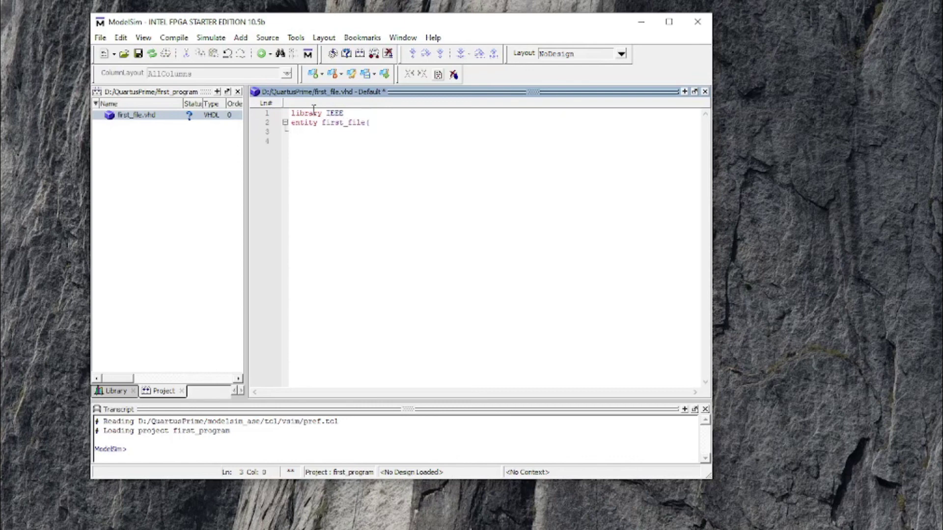
type(")")
key("Return")
Add the keyword "architecture" on the line after the entity's closing bracket
type("architevtur")
key("BackSpace")
key("BackSpace")
key("BackSpace")
key("BackSpace")
type("cture")
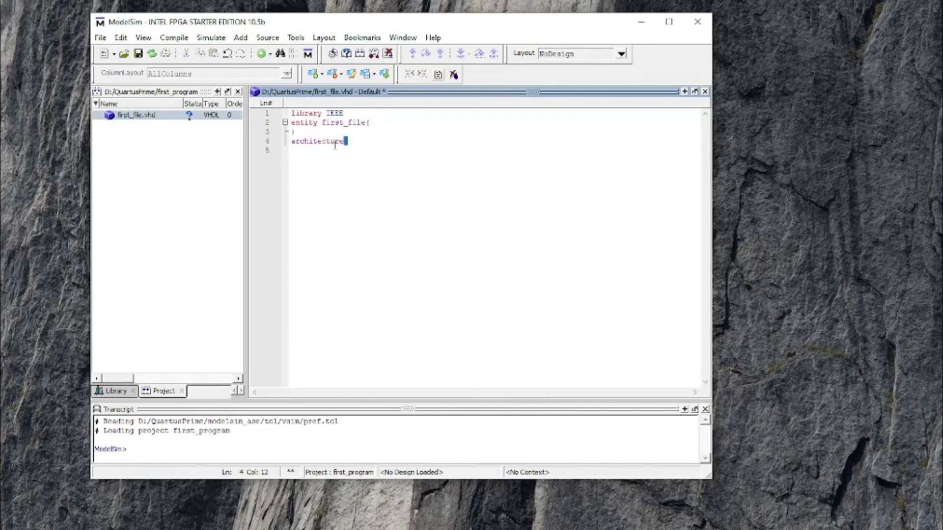
Compile first_file.vhd with the sample code written so far
left_click_drag(344, 142, 292, 112)
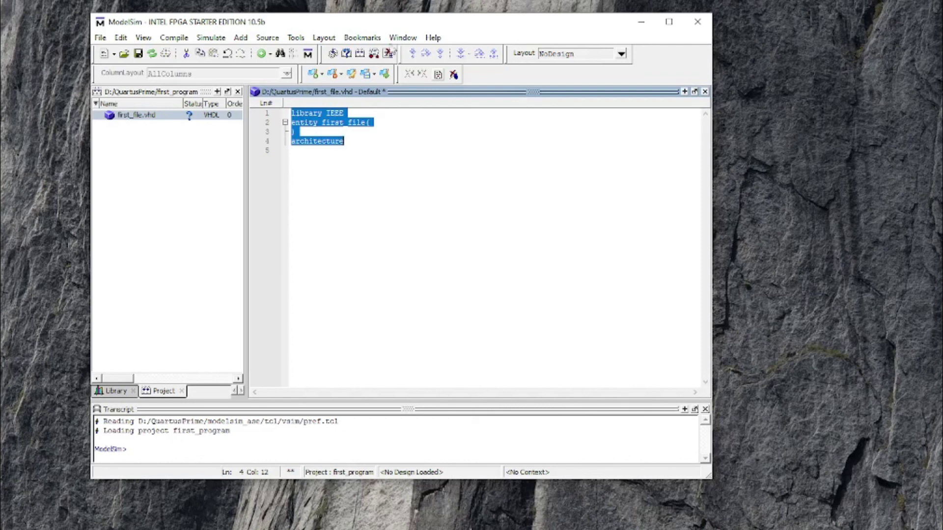
left_click(388, 122)
left_click(358, 54)
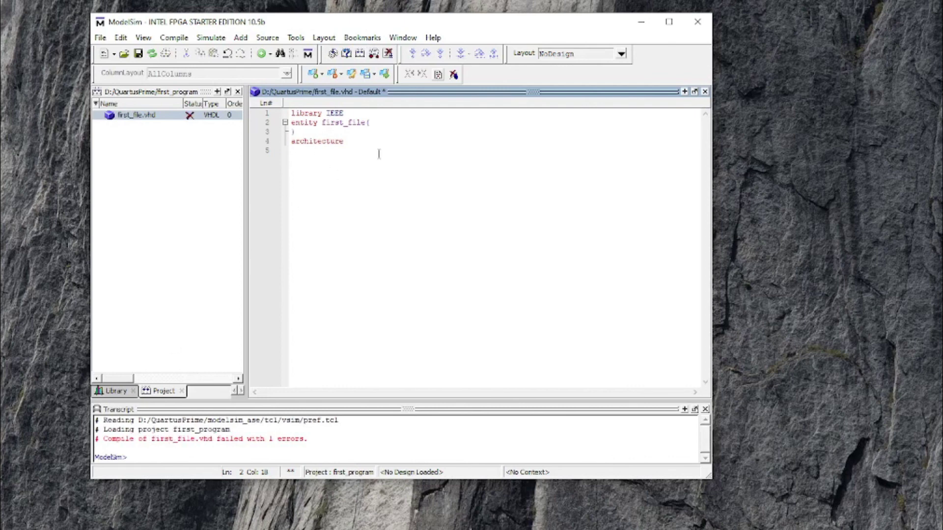
Open the compile report for first_file.vhd from the transcript, widen it to read the error message, and close it
left_click(345, 142)
left_click(244, 443)
double_click(244, 444)
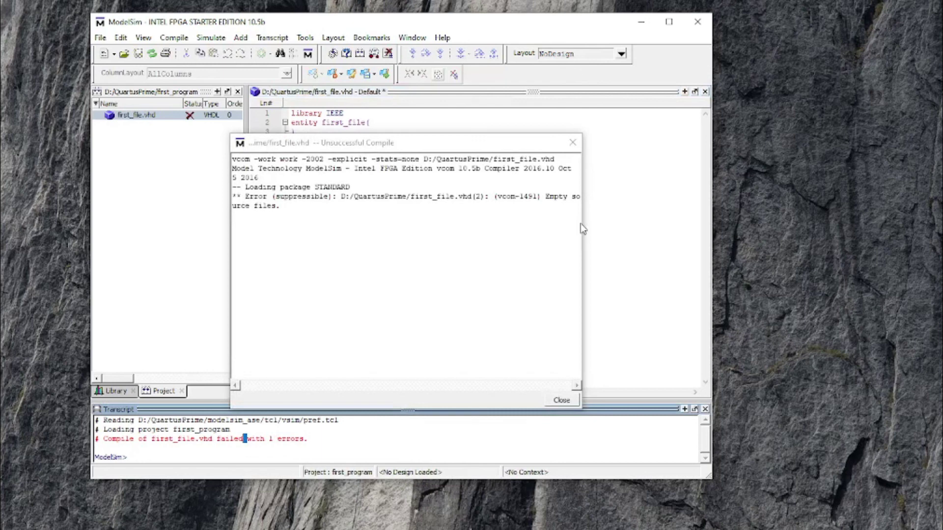
left_click(664, 212)
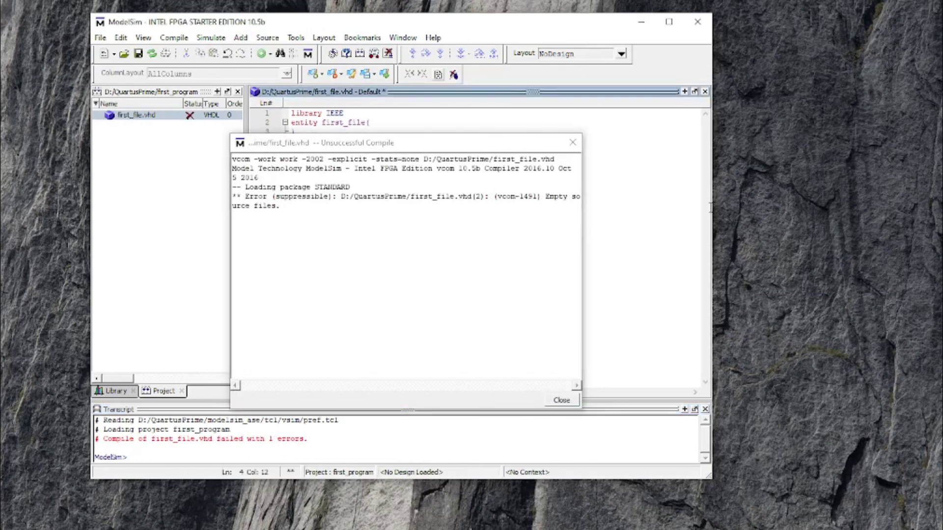
left_click_drag(582, 216, 421, 187)
left_click(456, 199)
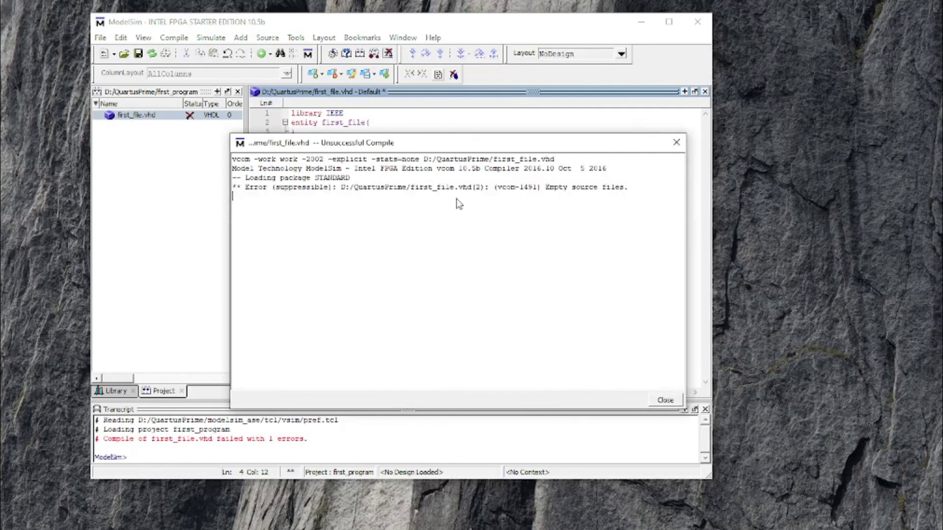
left_click(676, 142)
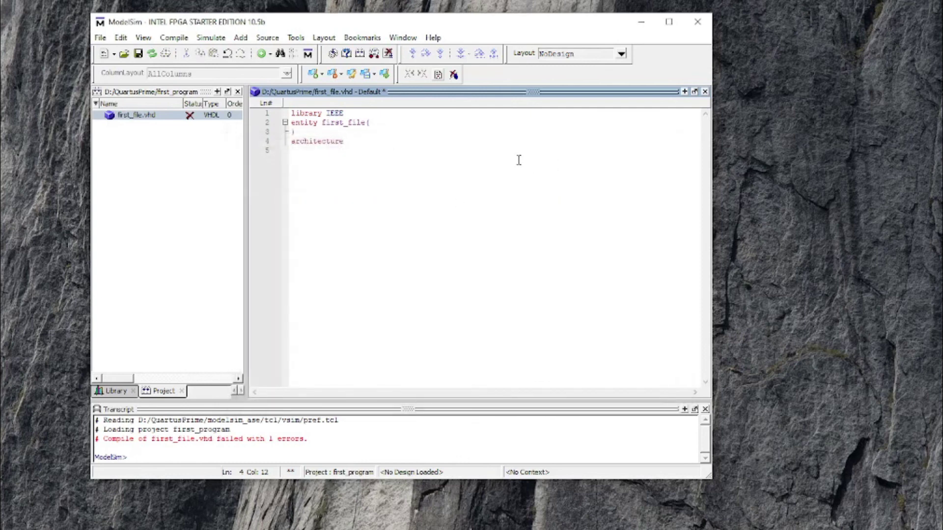